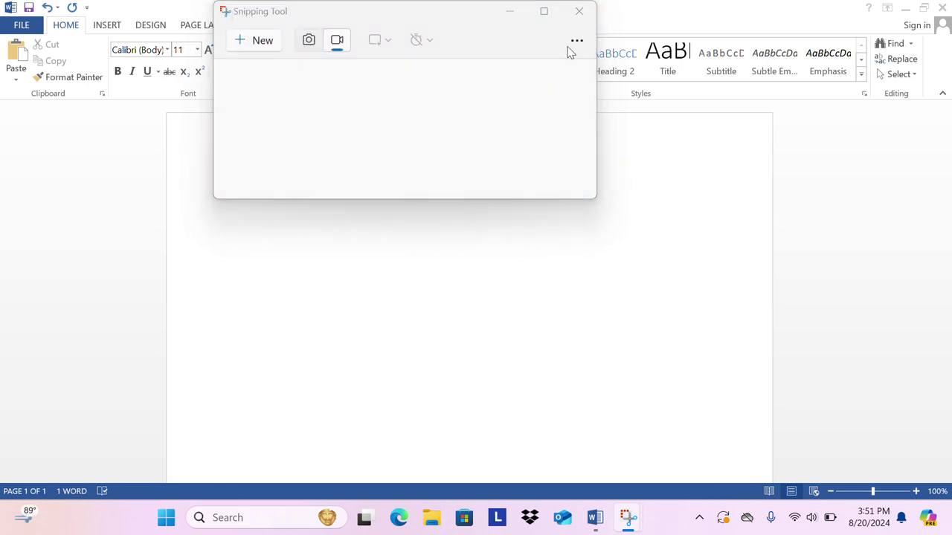
Step: Close the Snipping Tool, then delete the word 'hi' and start retyping it
click(587, 16)
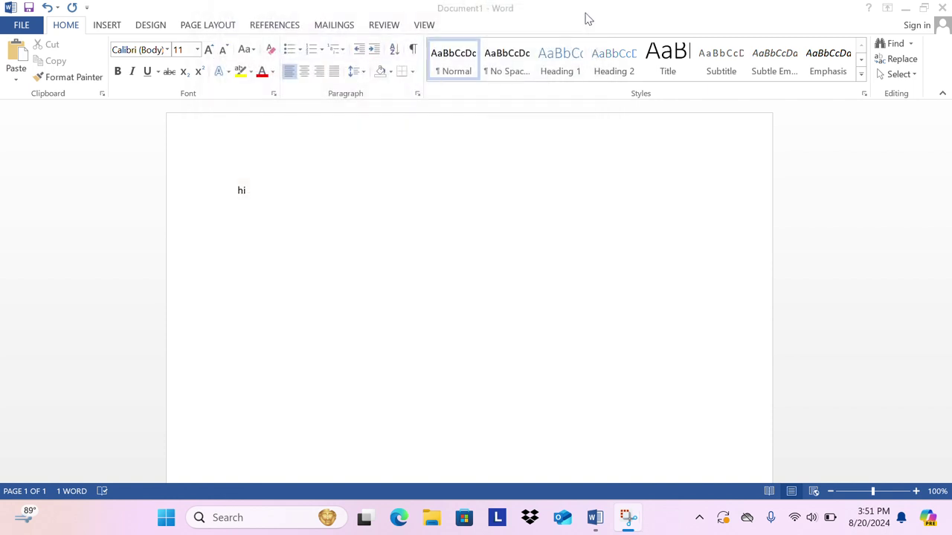
click(255, 193)
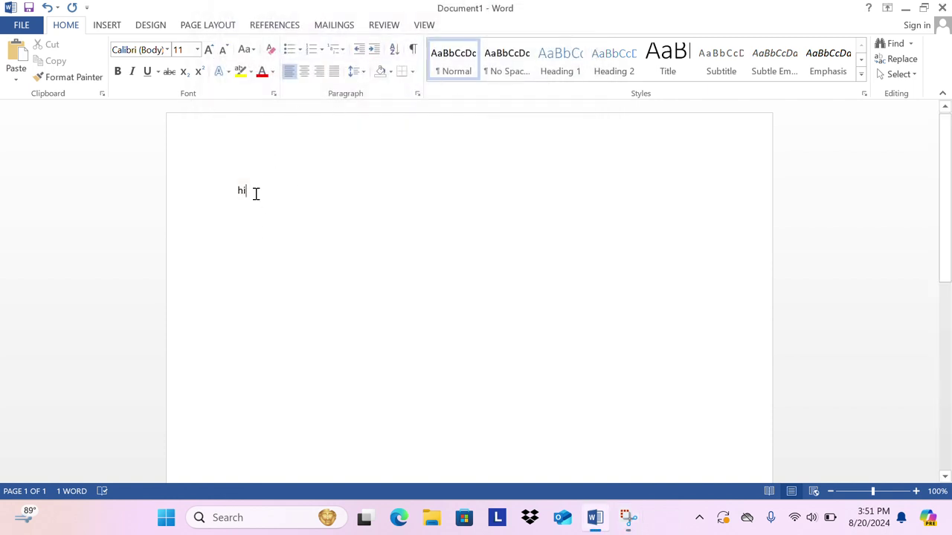
key(BackSpace)
key(BackSpace)
text(h)
click(196, 50)
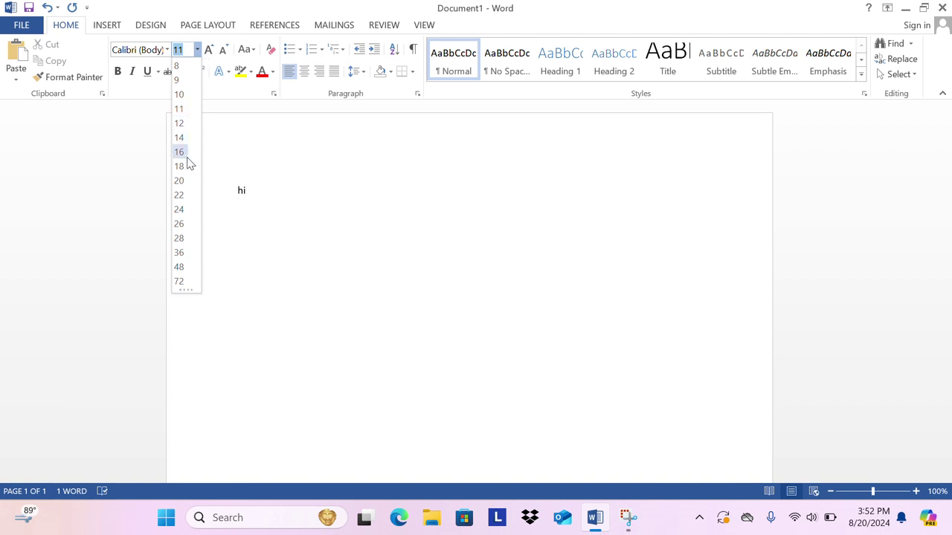
click(181, 282)
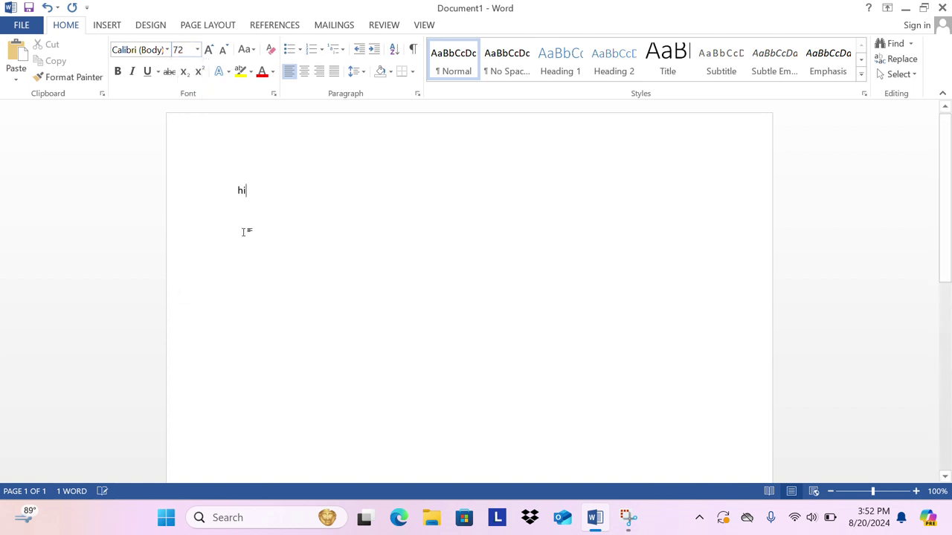
text(hhh)
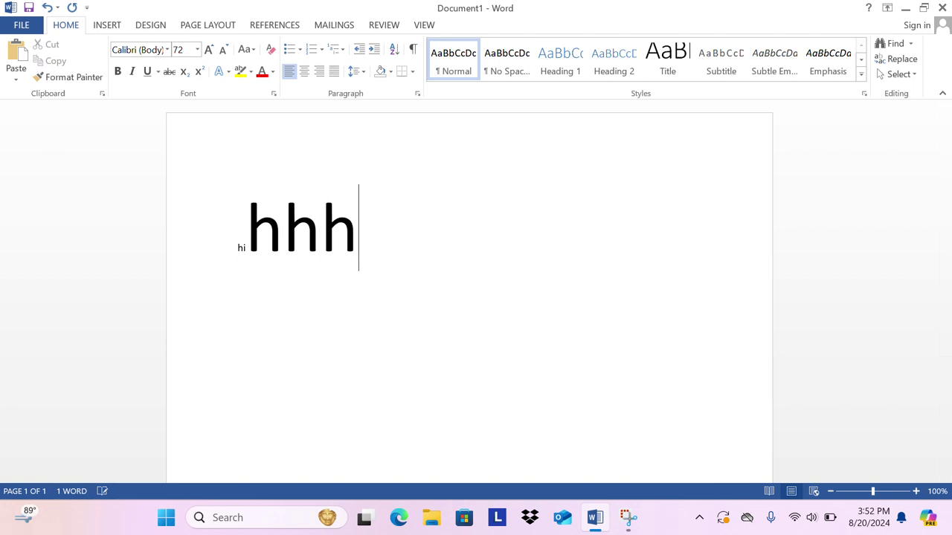
text(hhhhggg)
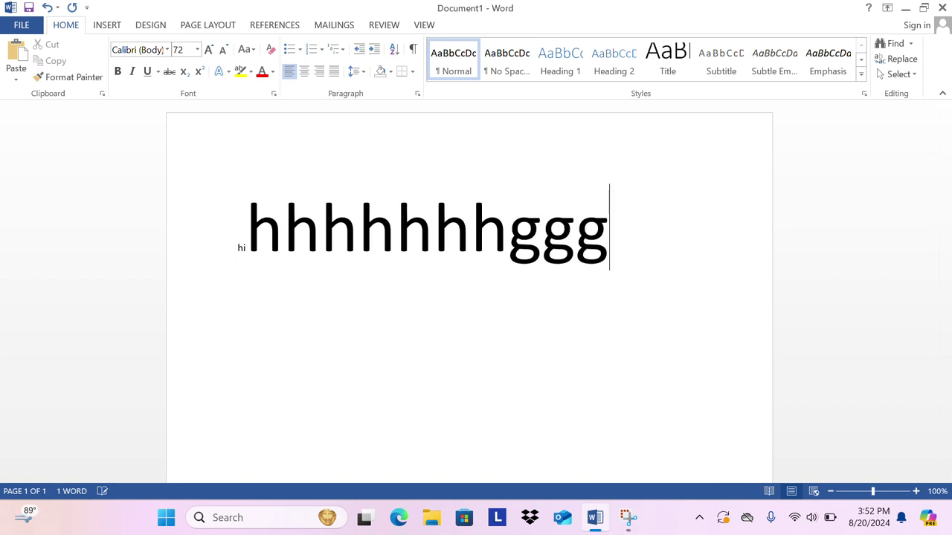
key(BackSpace)
key(BackSpace)
key(BackSpace)
key(BackSpace)
key(BackSpace)
key(BackSpace)
key(BackSpace)
key(BackSpace)
key(BackSpace)
key(BackSpace)
key(BackSpace)
key(BackSpace)
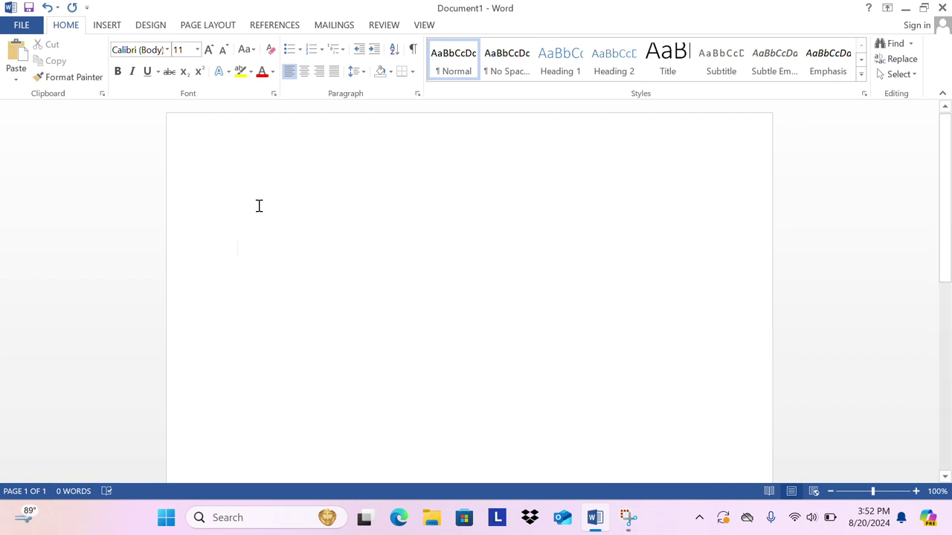
text(hi)
Step: Set the word 'hi' to 48 pt using the mini toolbar's font size list
drag(244, 193, 346, 194)
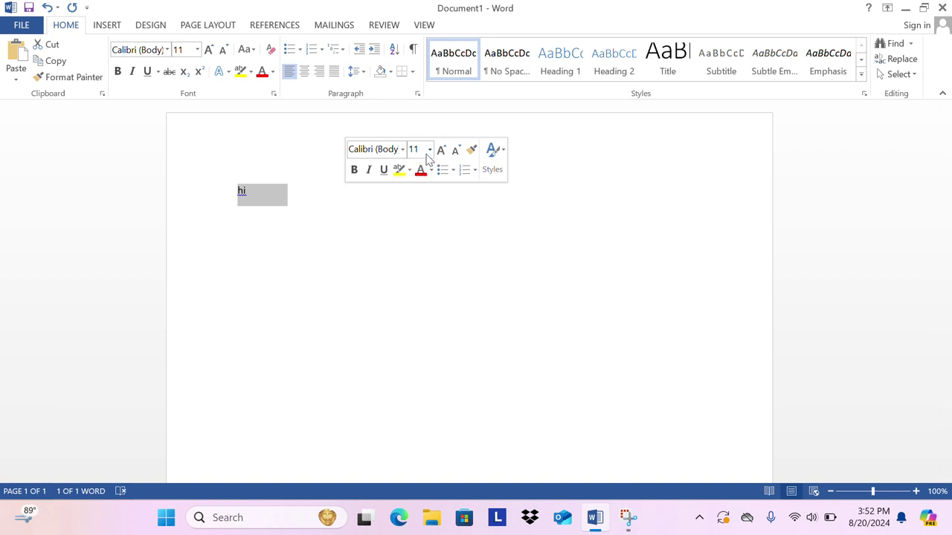
click(430, 150)
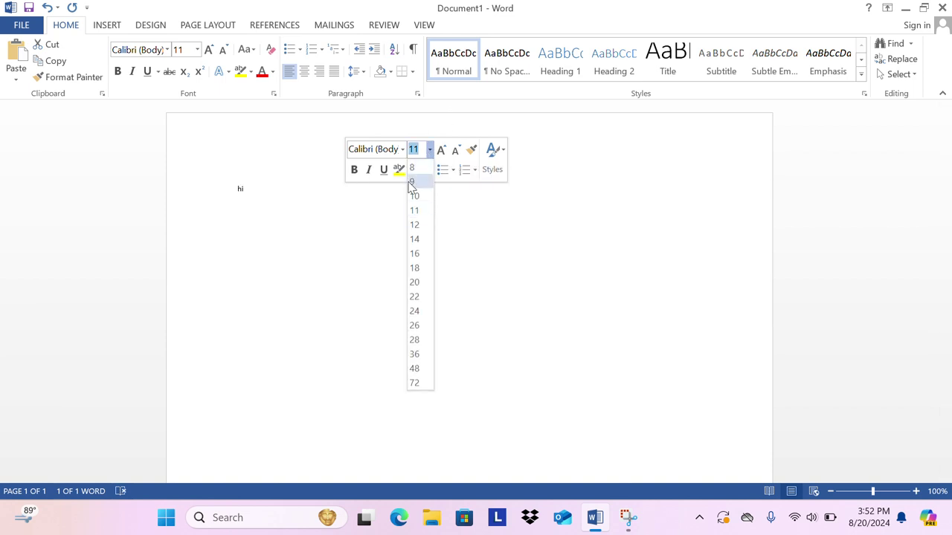
click(419, 370)
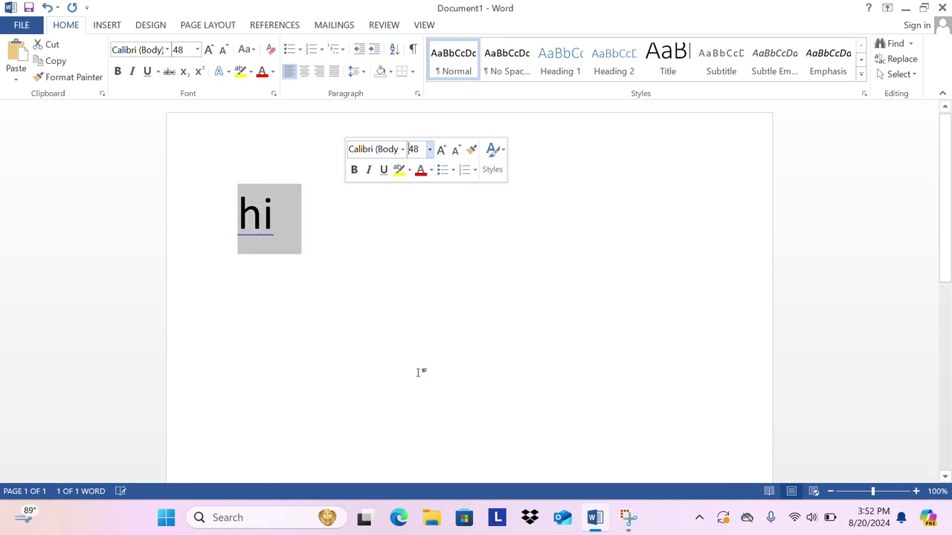
click(384, 235)
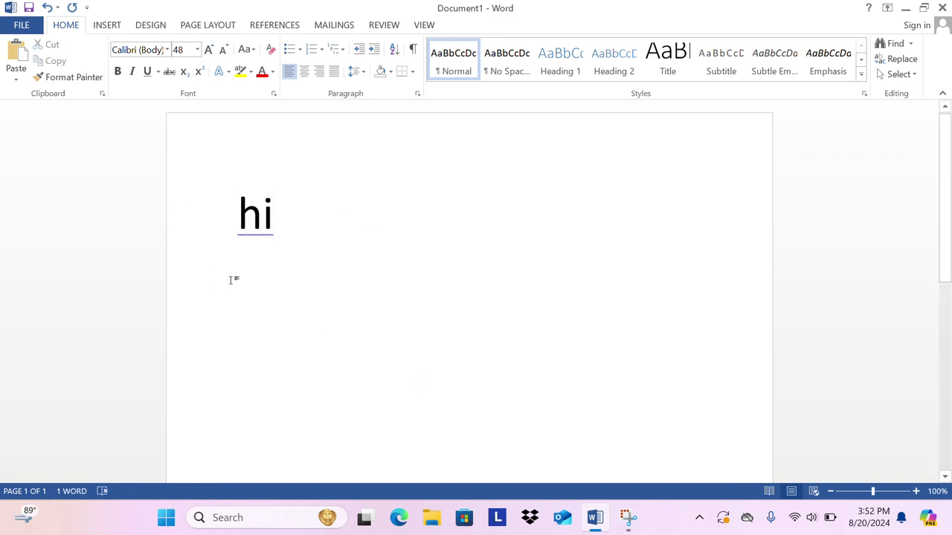
Step: Type some test letters, erase them, and retype 'hi'
text(yhgg)
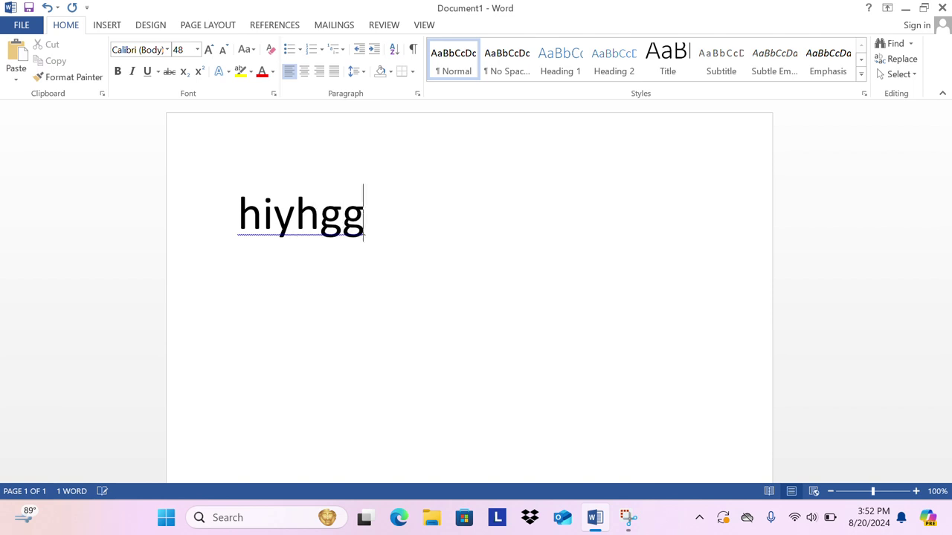
text(nnb)
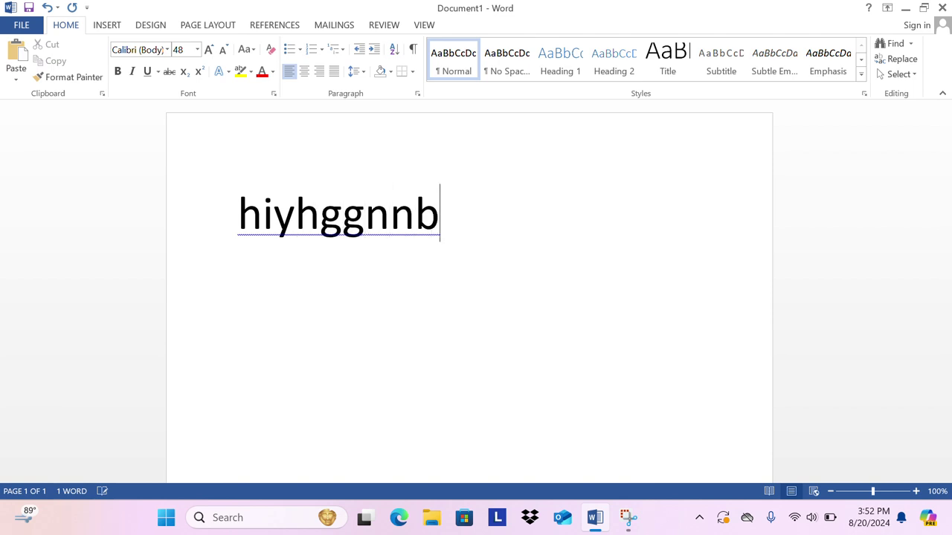
key(BackSpace)
key(BackSpace)
key(BackSpace)
key(BackSpace)
key(BackSpace)
key(BackSpace)
key(BackSpace)
key(BackSpace)
key(BackSpace)
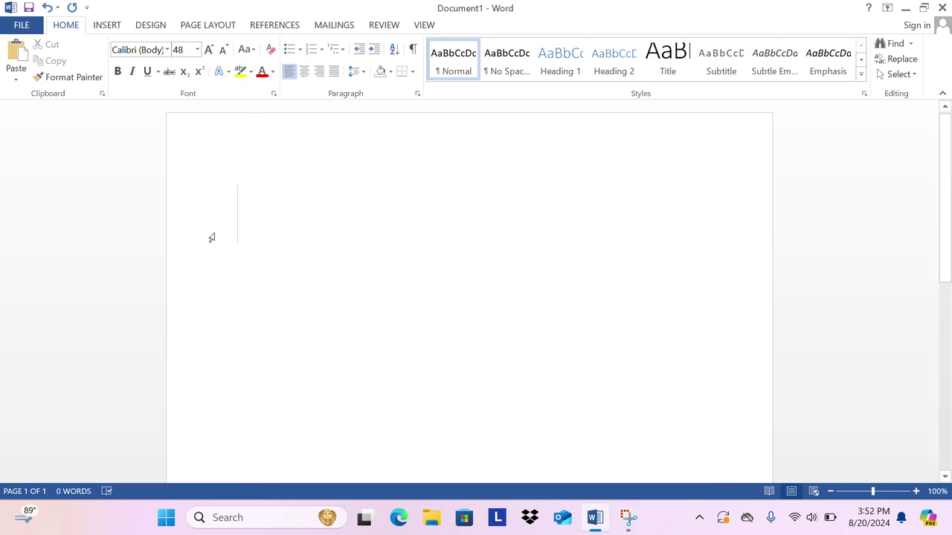
text(hi)
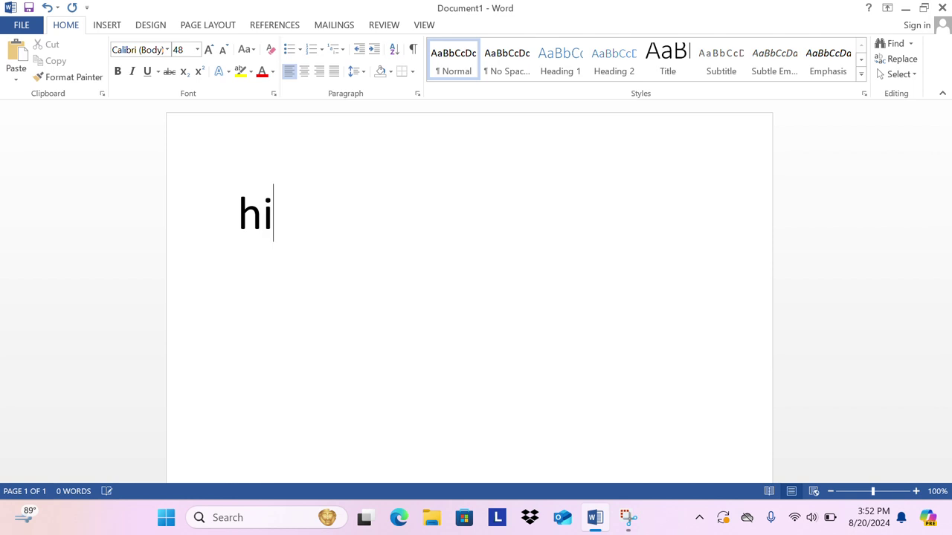
Step: Switch the font to Old English Text MT, type 'bug', then erase the whole line
click(168, 50)
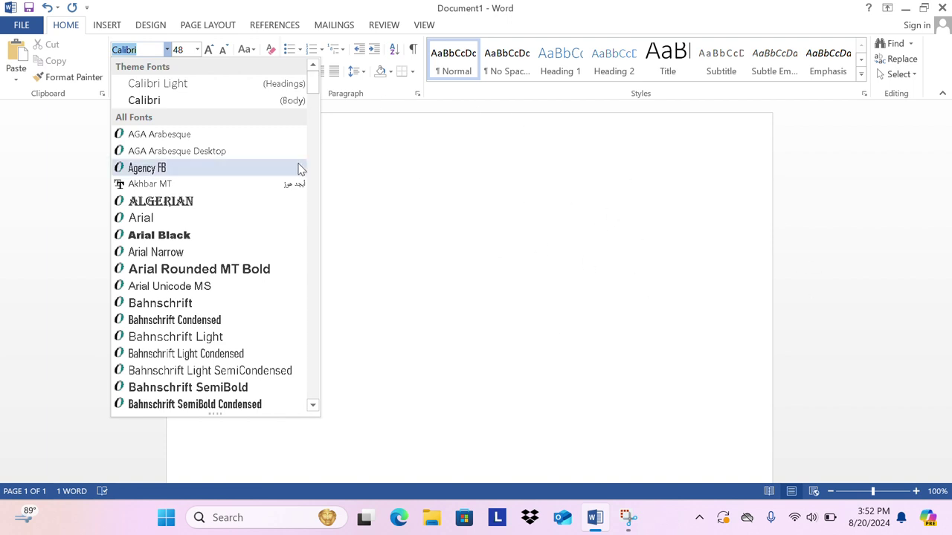
scroll(189, 170, down, 15)
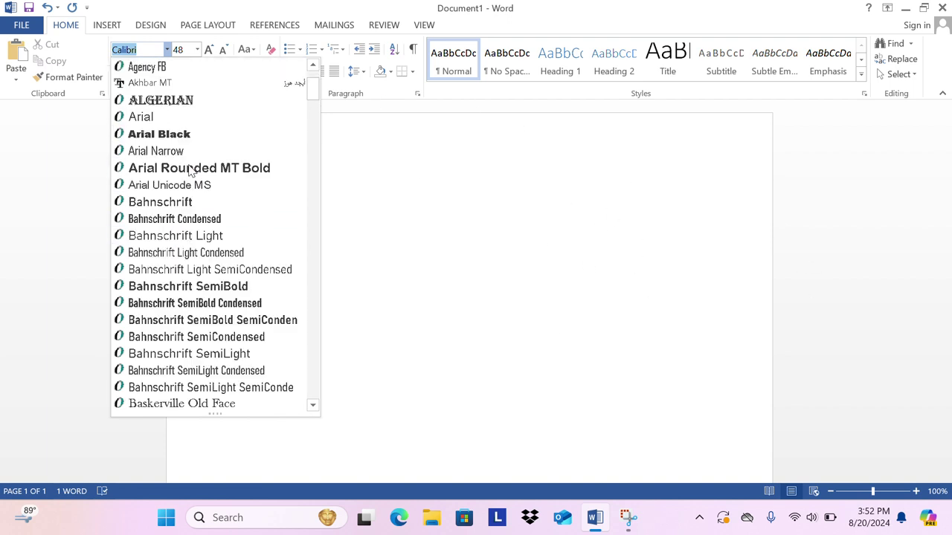
scroll(192, 170, down, 20)
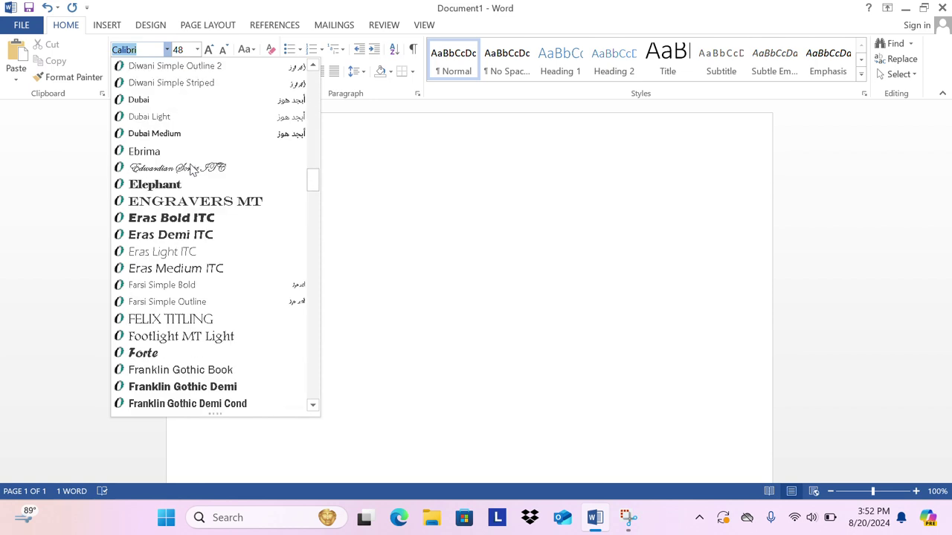
scroll(192, 169, down, 20)
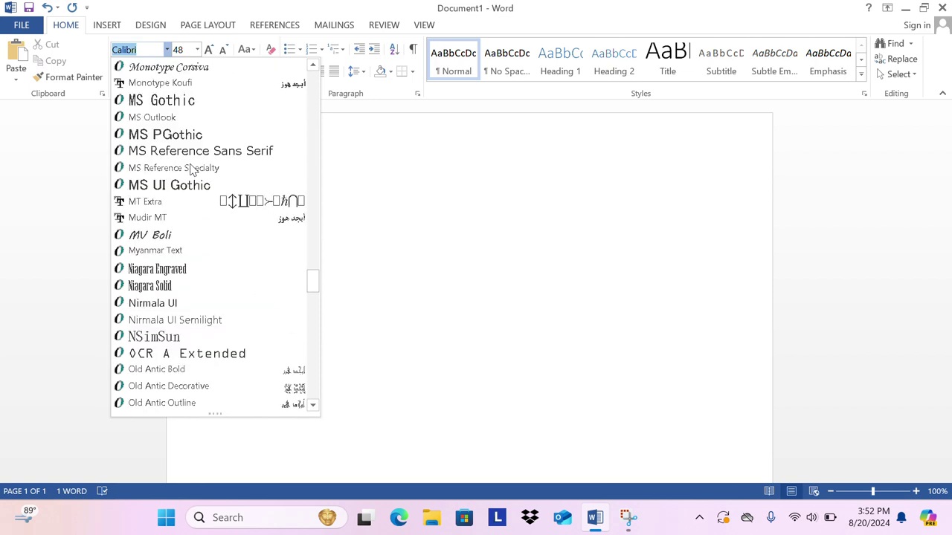
scroll(223, 297, down, 13)
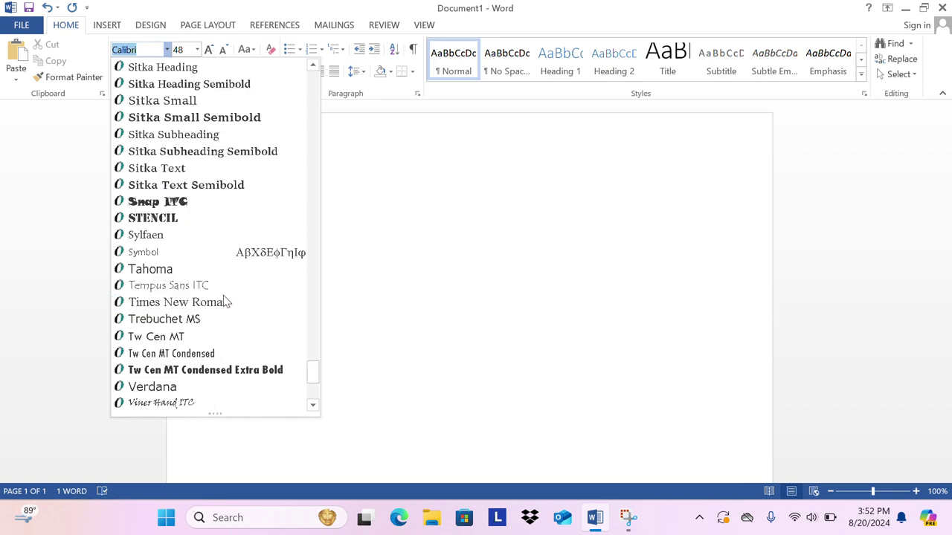
scroll(225, 300, up, 3)
scroll(225, 301, up, 20)
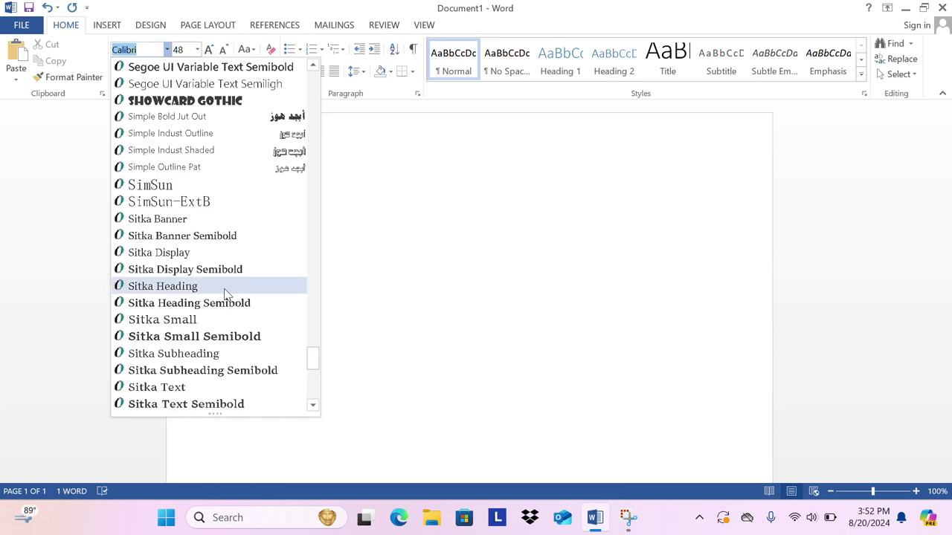
scroll(227, 295, up, 12)
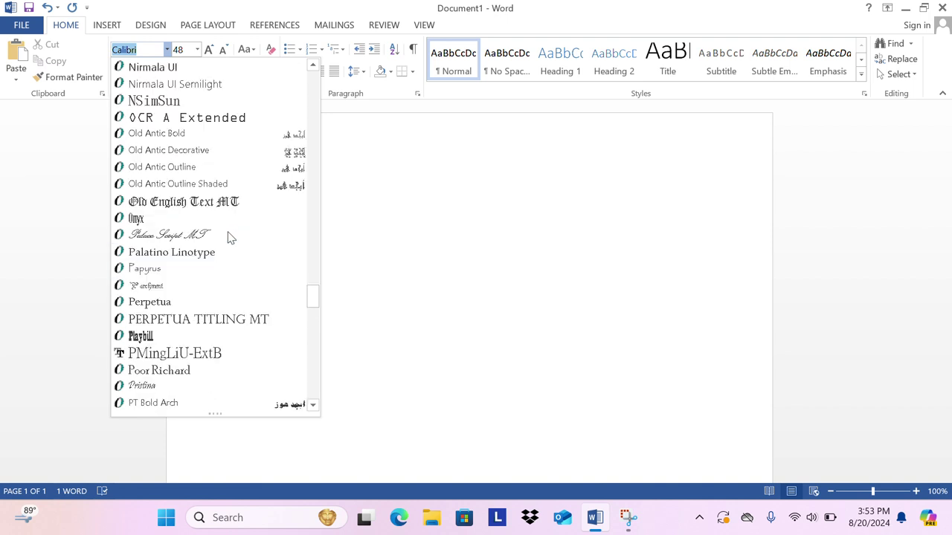
click(199, 202)
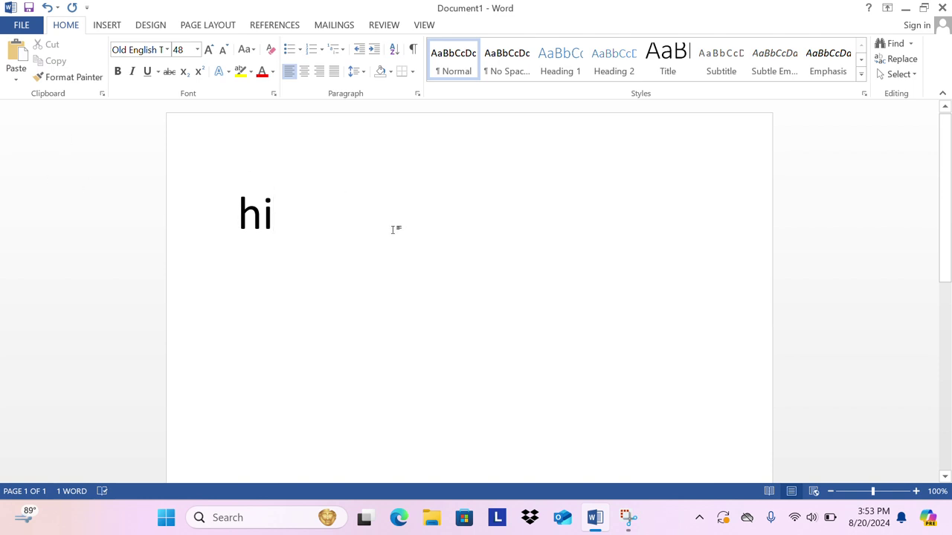
text(bug)
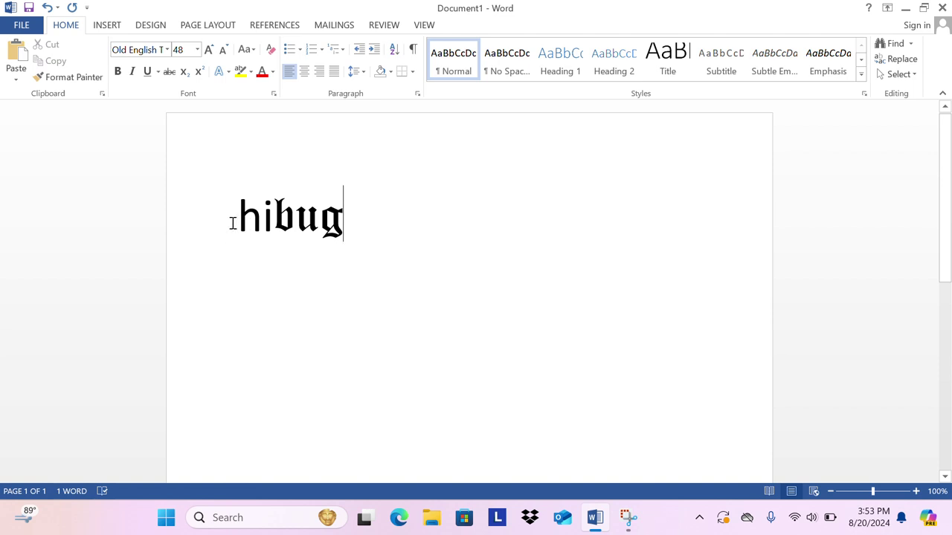
key(BackSpace)
key(BackSpace)
key(BackSpace)
key(BackSpace)
key(BackSpace)
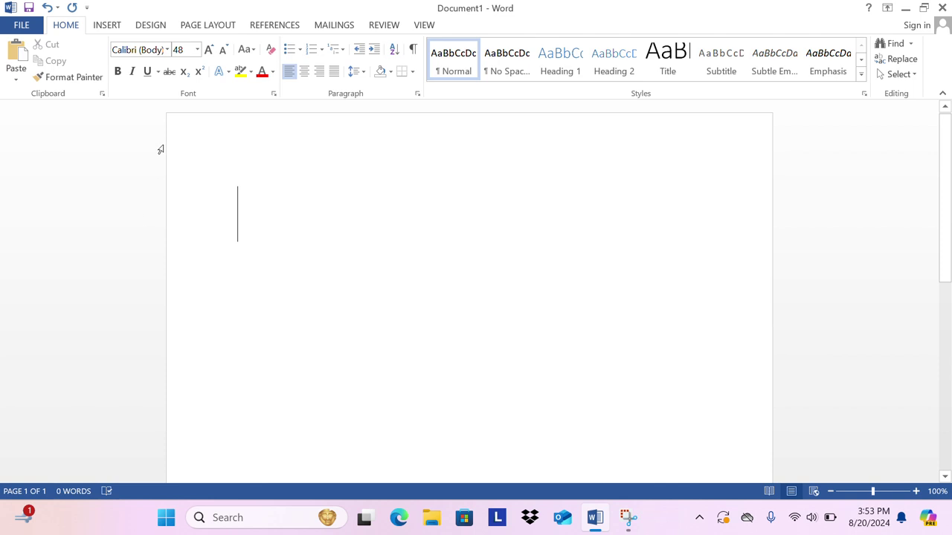
click(162, 51)
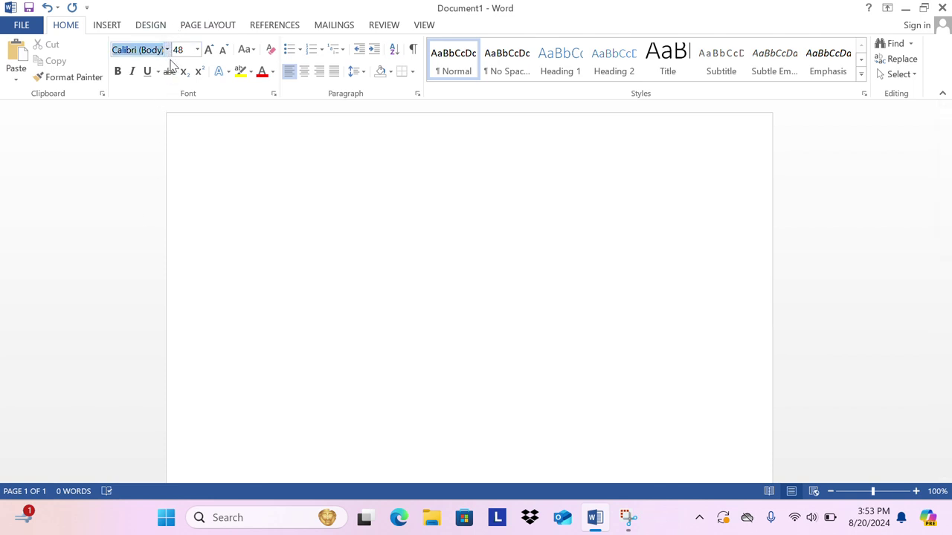
click(167, 50)
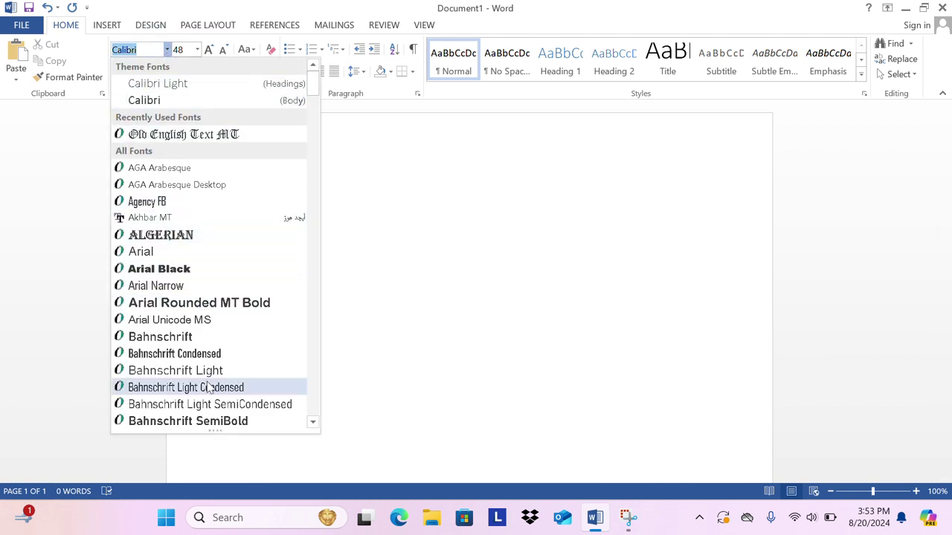
scroll(205, 235, down, 1)
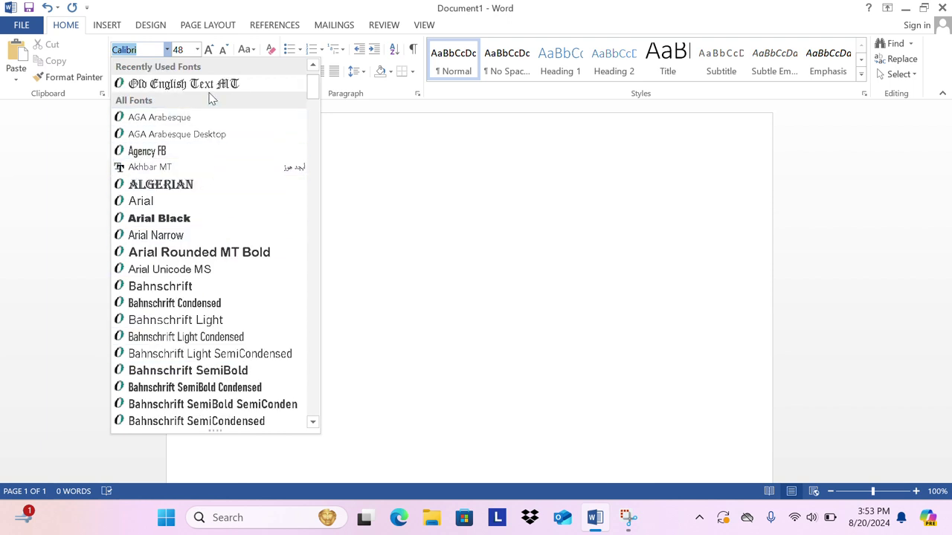
click(211, 88)
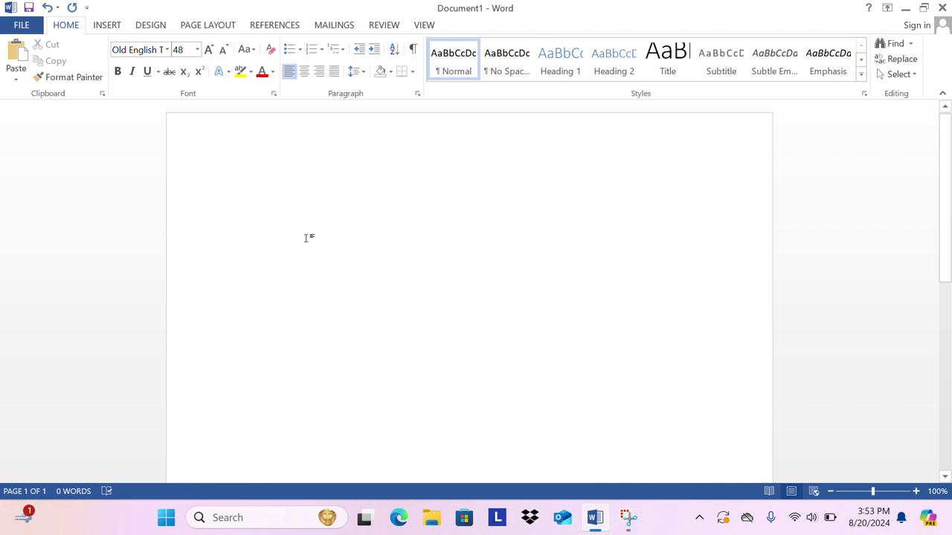
text(hi)
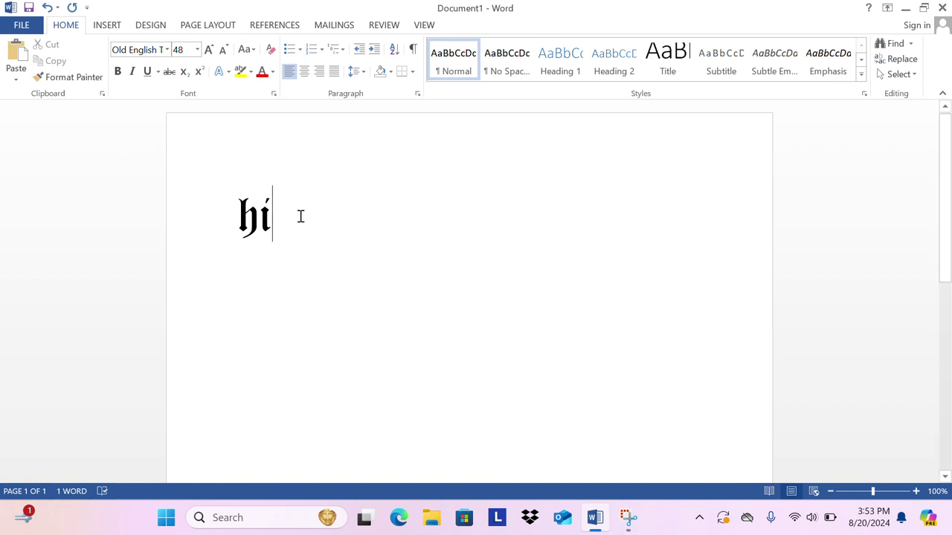
key(BackSpace)
key(BackSpace)
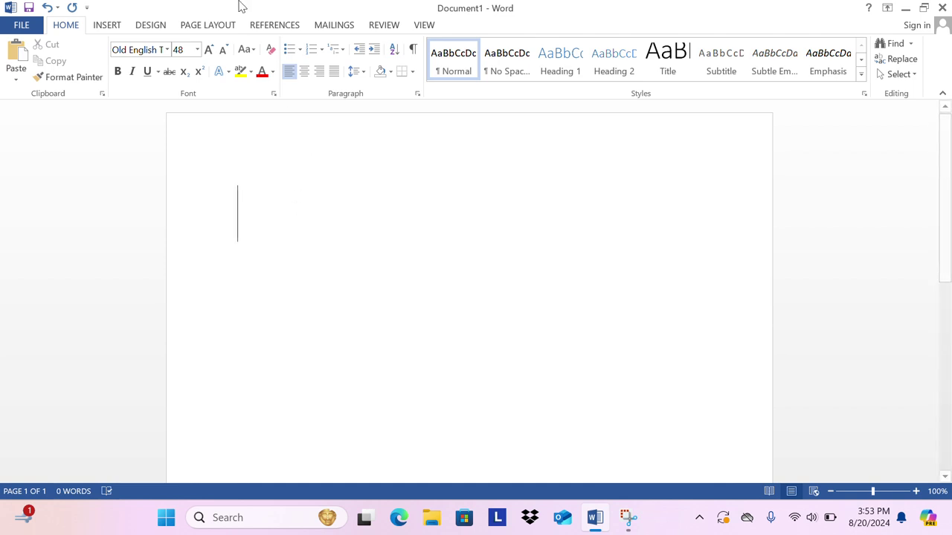
click(167, 50)
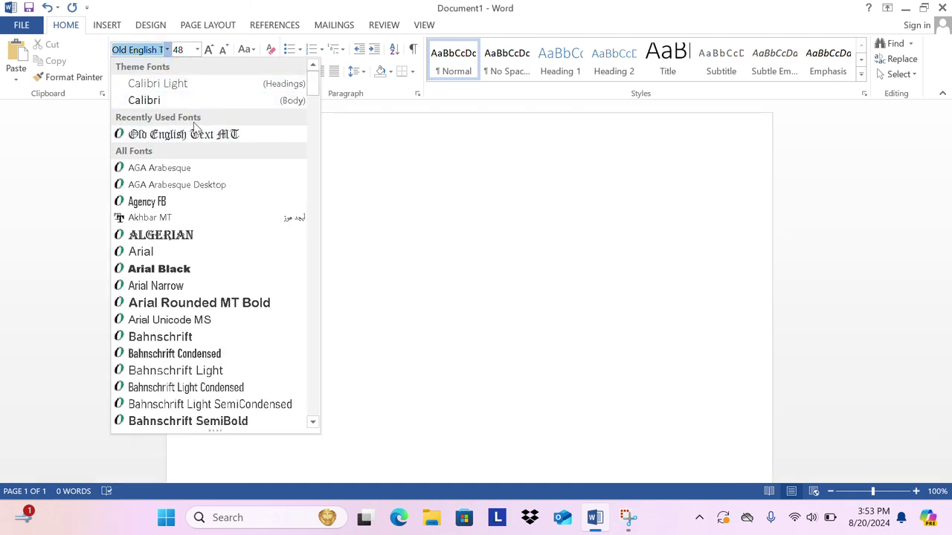
click(198, 98)
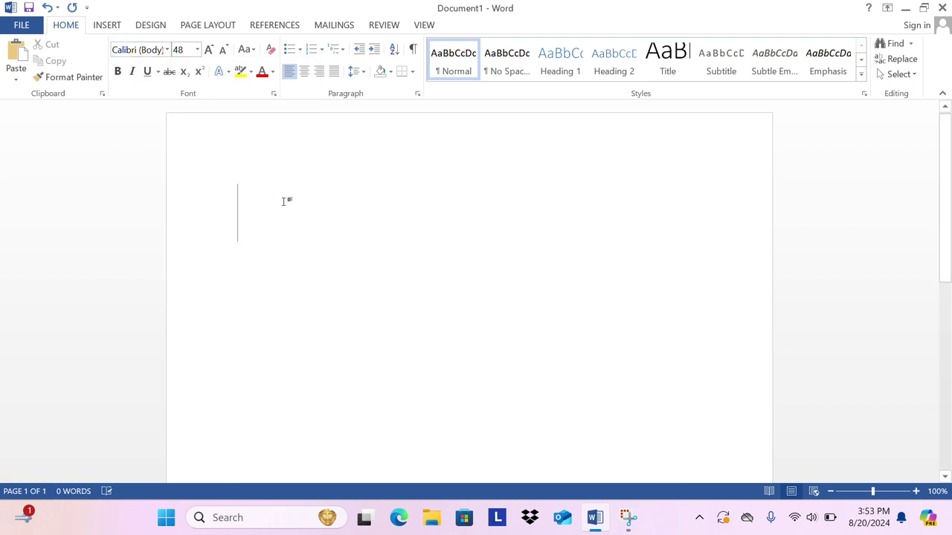
text(hi)
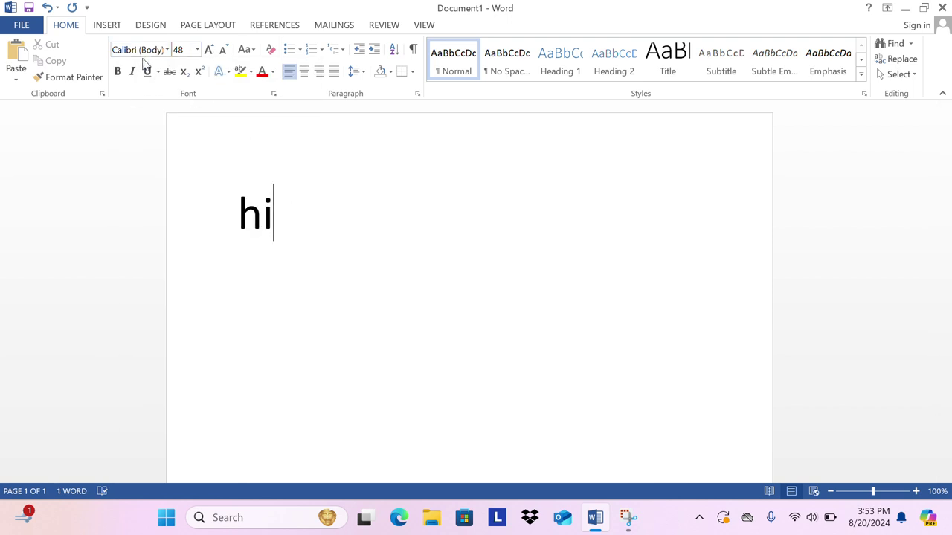
drag(237, 217, 357, 228)
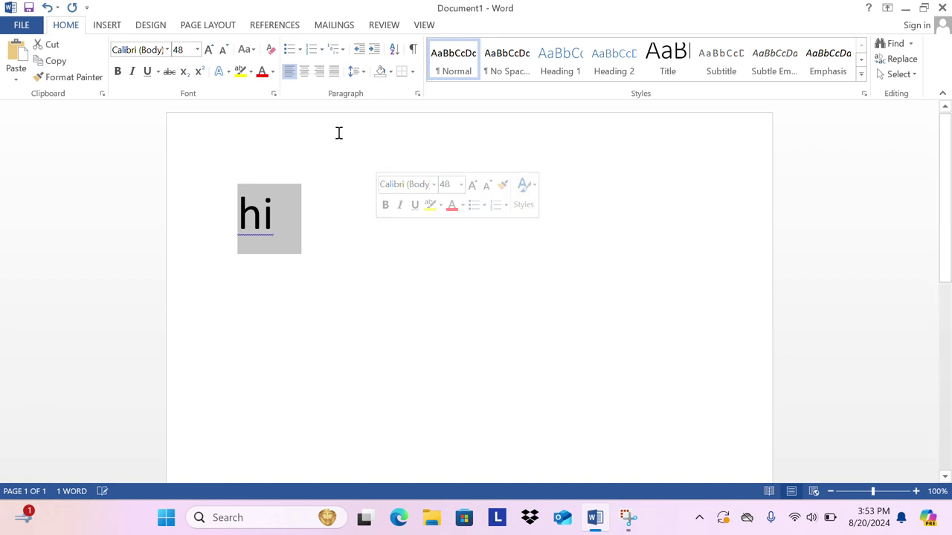
click(435, 186)
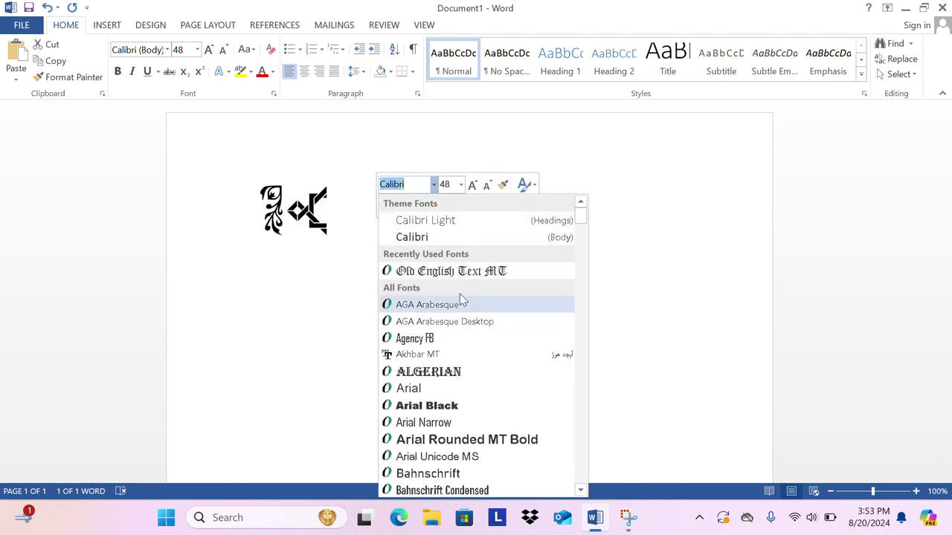
click(452, 271)
click(296, 172)
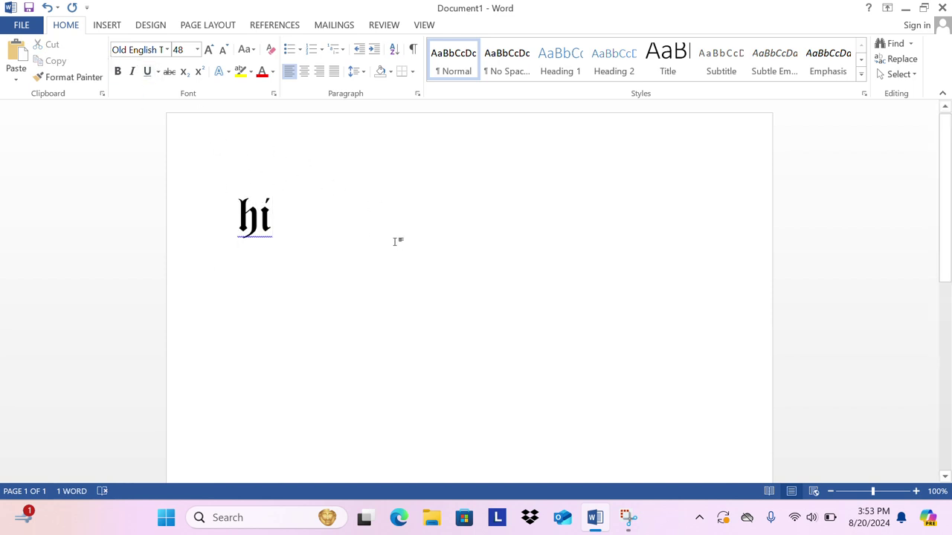
key(BackSpace)
key(BackSpace)
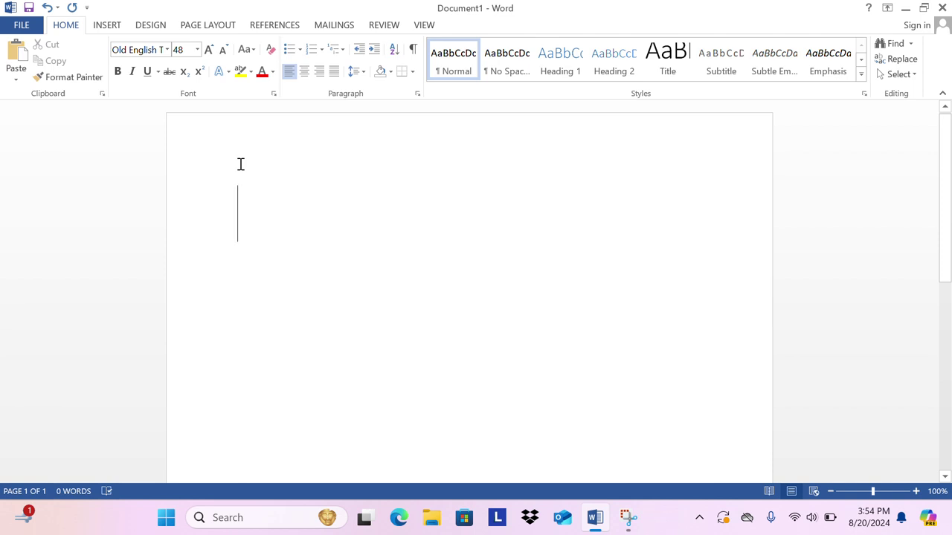
Step: Type the four-word sentence introducing the user by name in Old English
text(t)
key(BackSpace)
text(m)
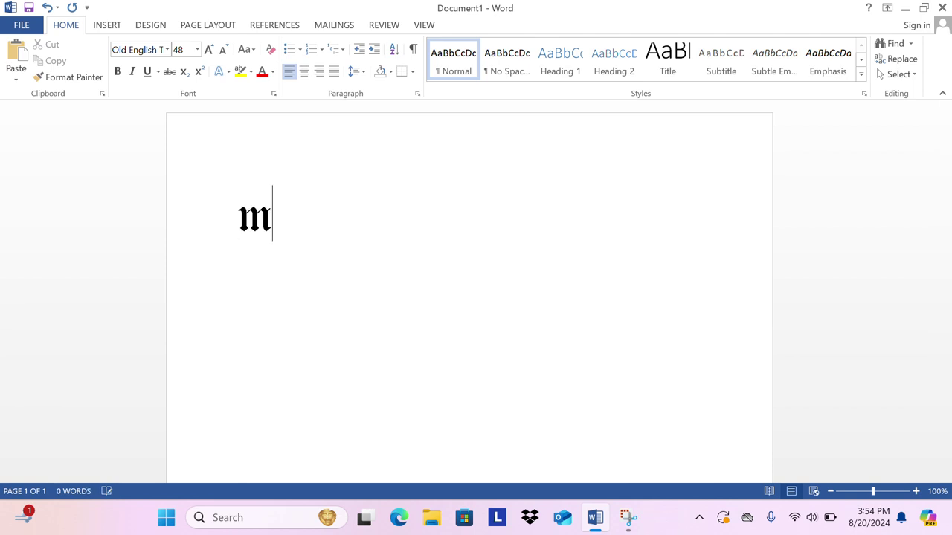
text(y nam)
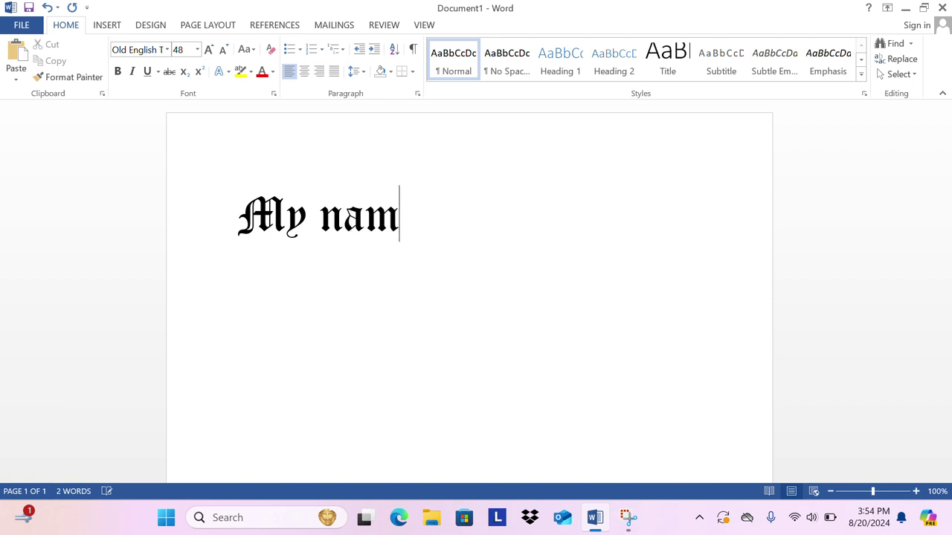
text(e is )
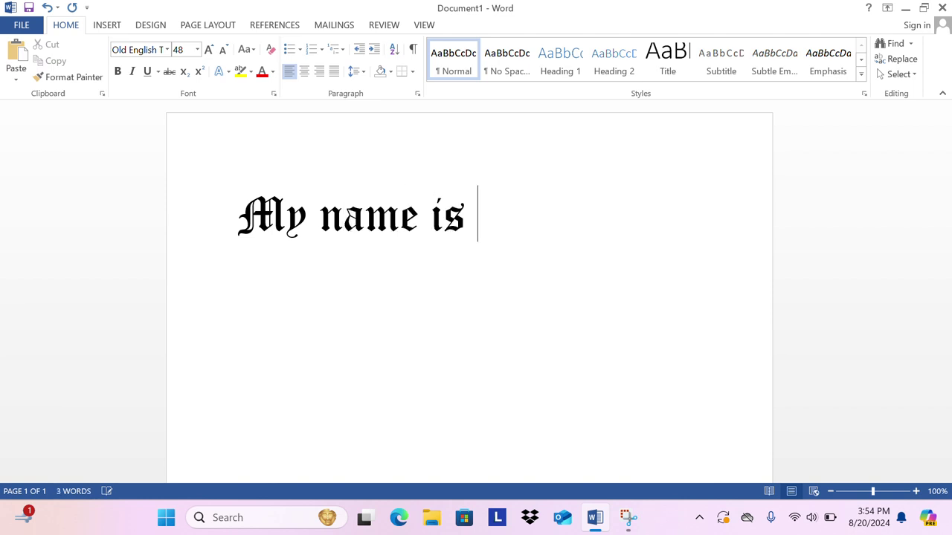
text(steve)
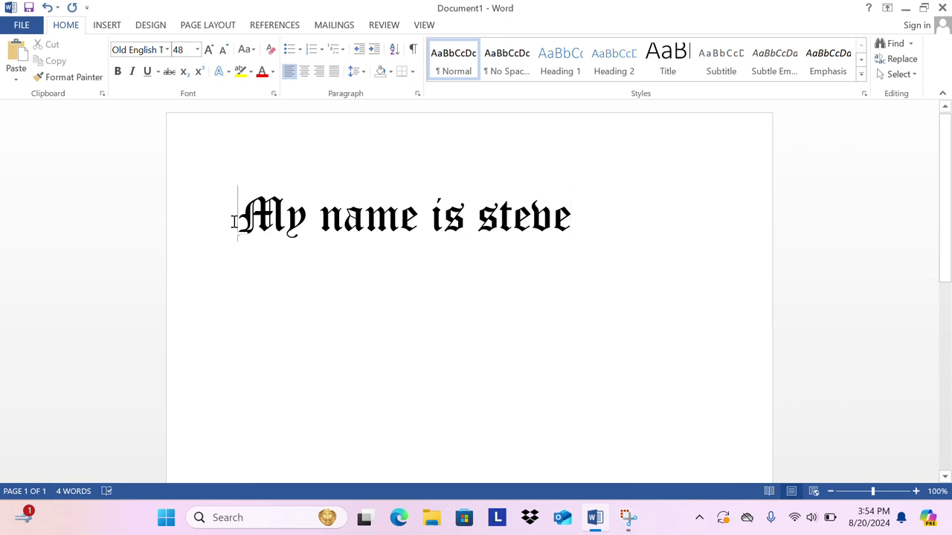
Step: Select the line and cycle through centre, right, justify and left paragraph alignment
drag(234, 221, 822, 221)
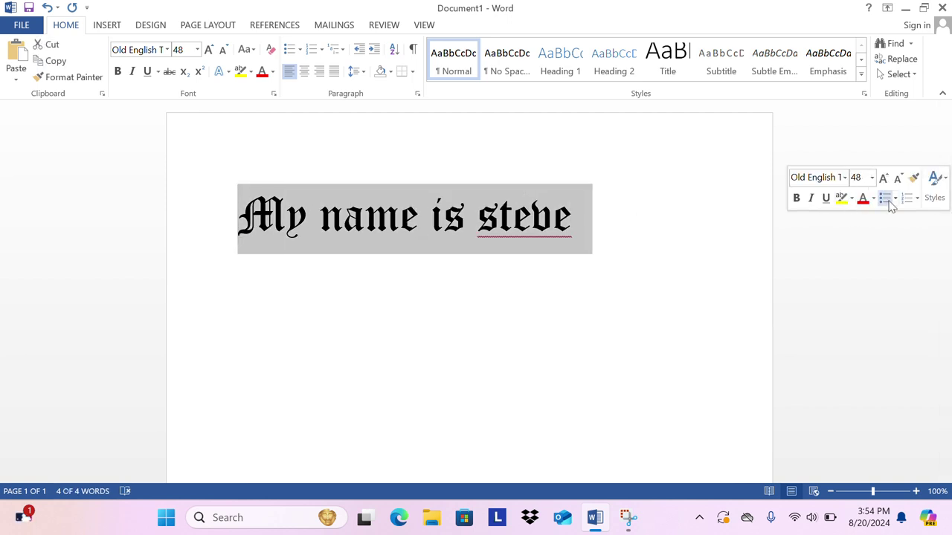
click(305, 73)
click(319, 74)
click(333, 74)
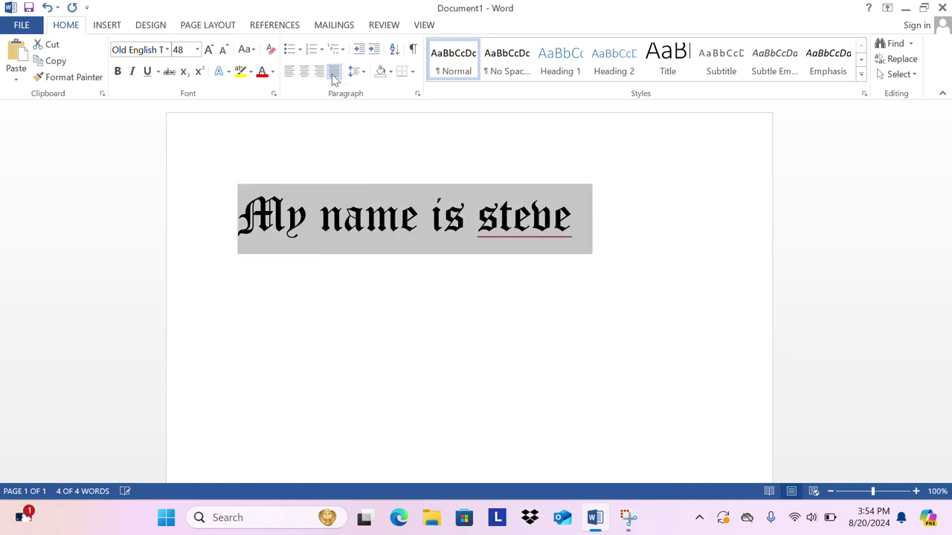
click(289, 74)
click(304, 74)
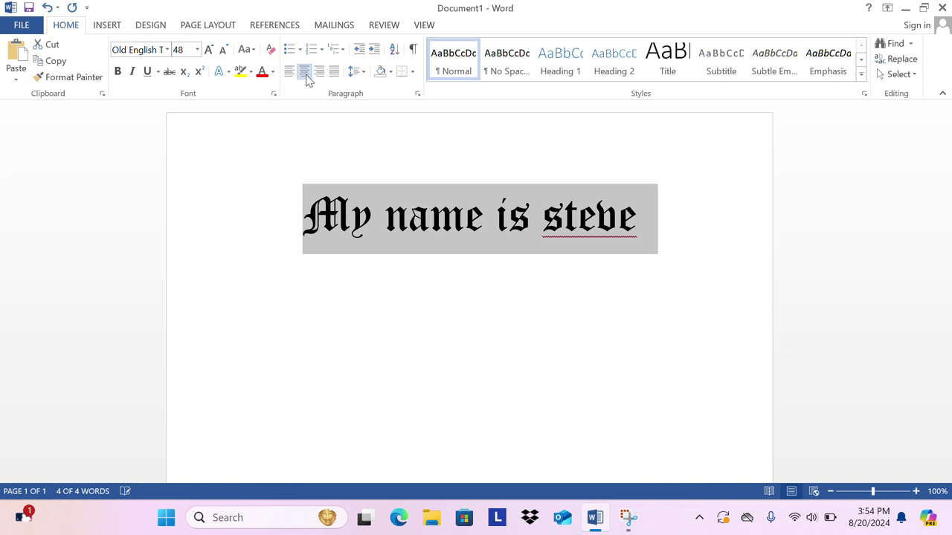
click(319, 74)
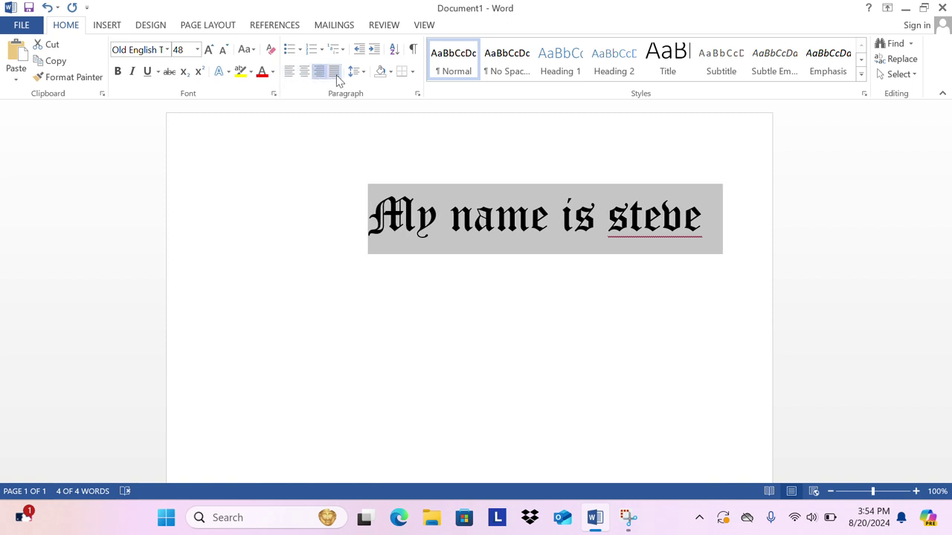
click(334, 74)
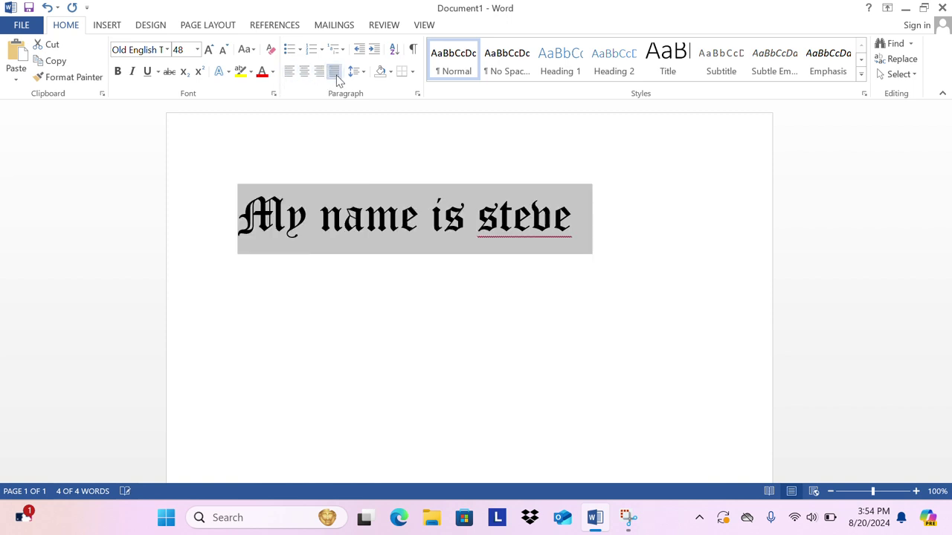
click(289, 74)
click(289, 74)
Step: Try 2.0, 1.5 and 3.0 line spacing on the sentence, then settle on 1.0
click(354, 72)
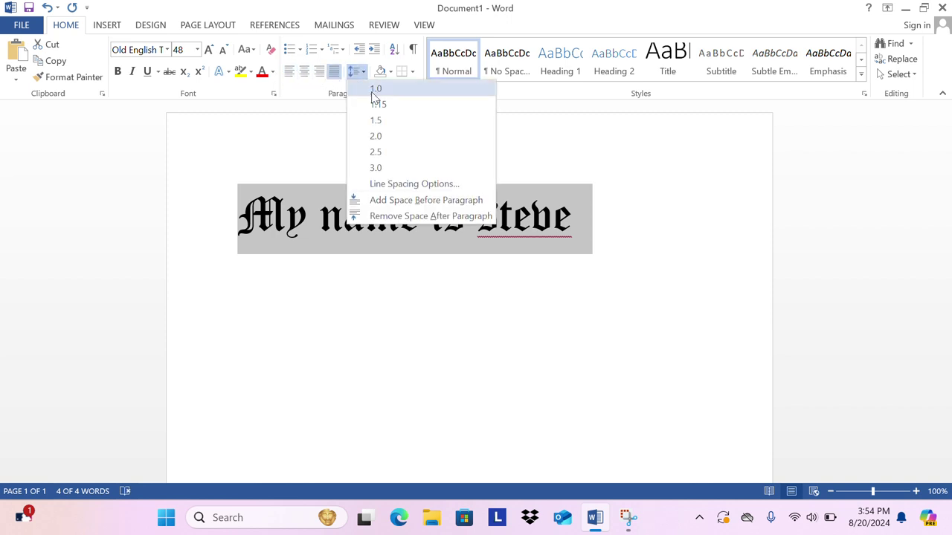
click(394, 150)
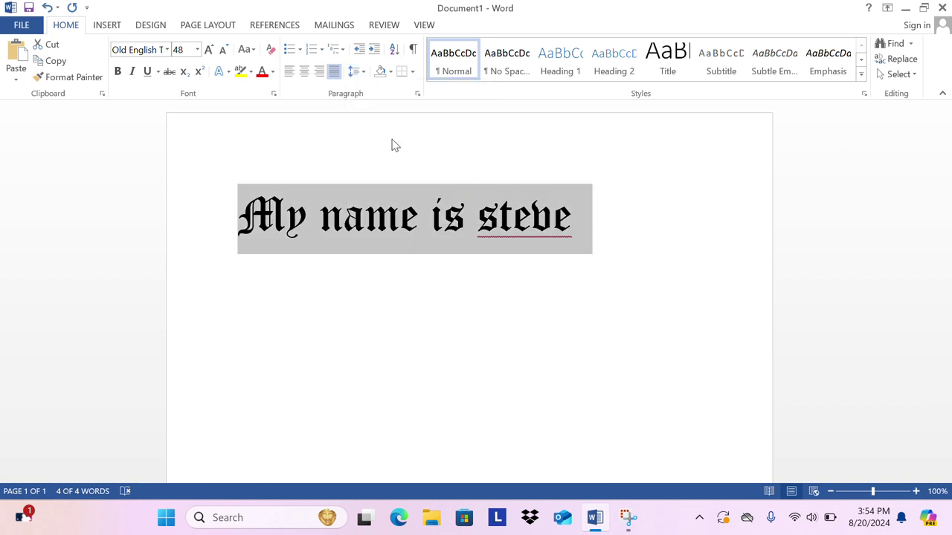
click(355, 72)
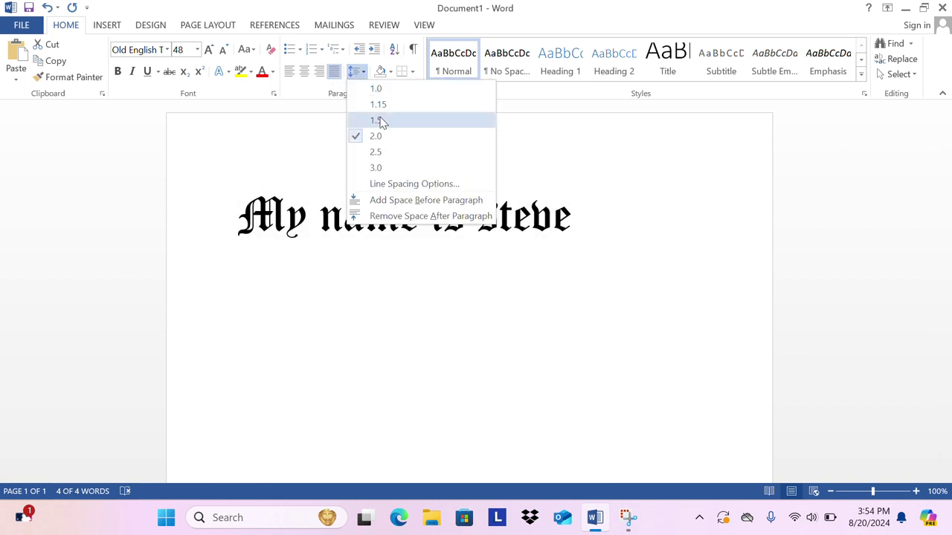
click(377, 120)
click(355, 72)
click(384, 103)
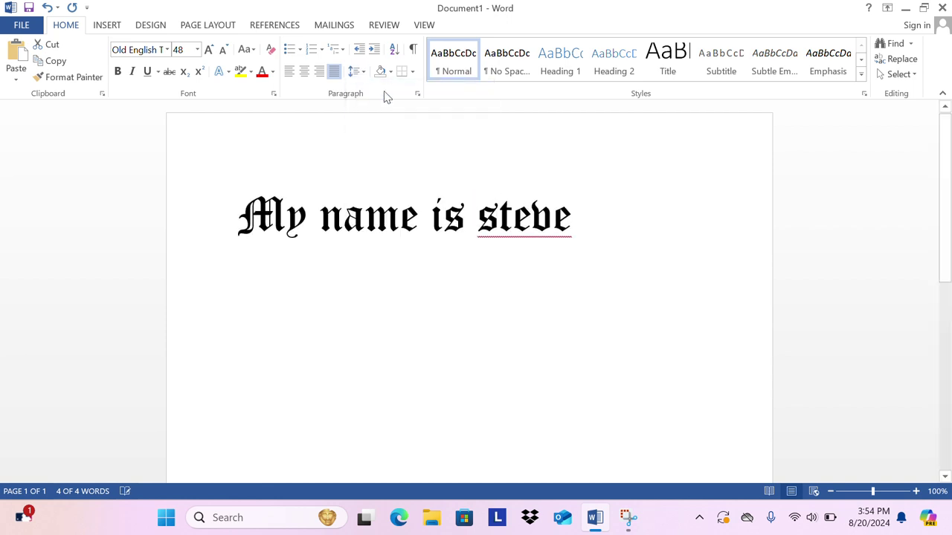
click(354, 72)
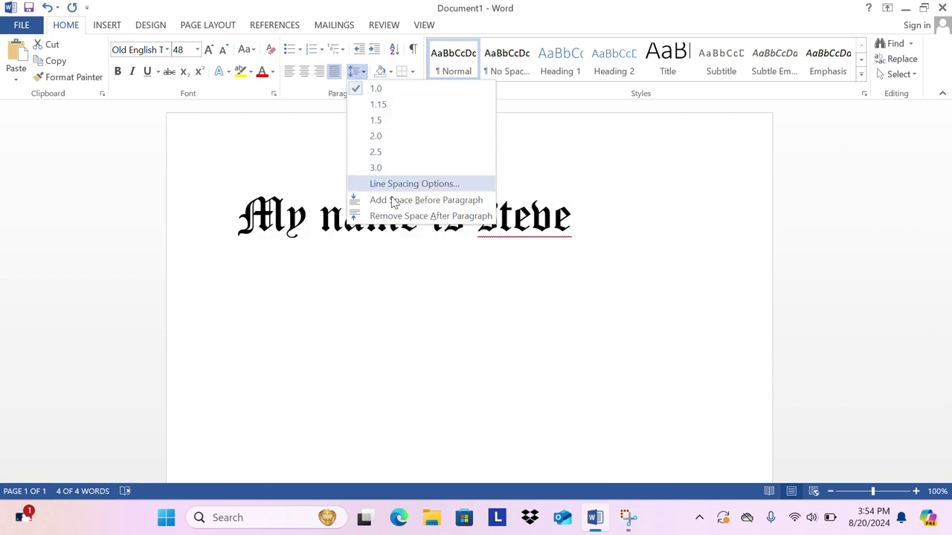
click(397, 169)
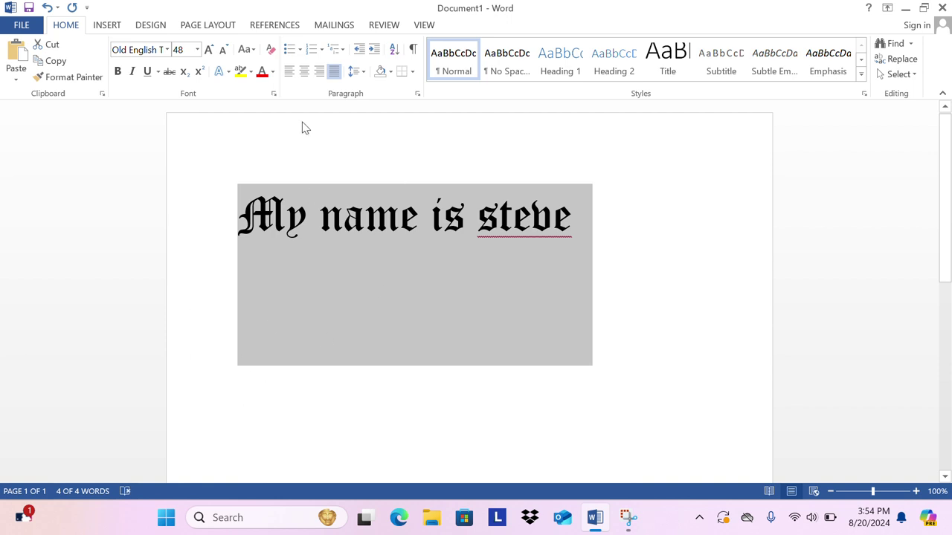
click(354, 72)
click(369, 91)
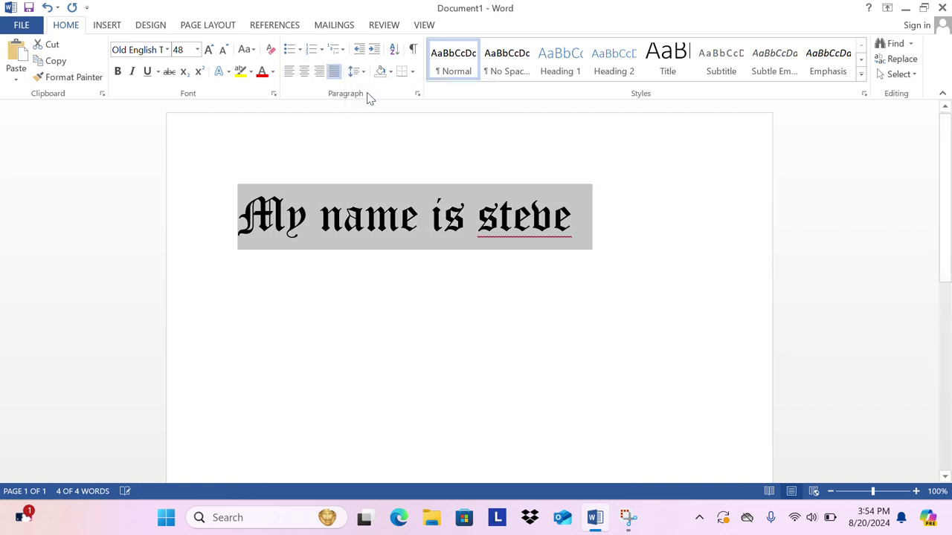
click(303, 121)
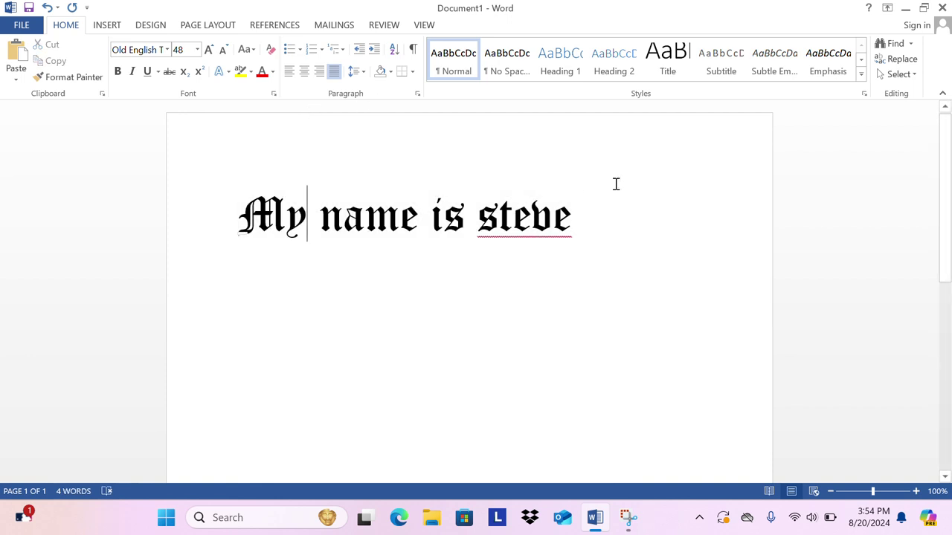
click(601, 240)
Step: Clear the line, switch the font to Calibri (Body), and type 'hi'
key(BackSpace)
key(BackSpace)
key(BackSpace)
key(BackSpace)
key(BackSpace)
key(BackSpace)
key(BackSpace)
key(BackSpace)
key(BackSpace)
key(BackSpace)
key(BackSpace)
key(BackSpace)
key(BackSpace)
key(BackSpace)
key(BackSpace)
key(BackSpace)
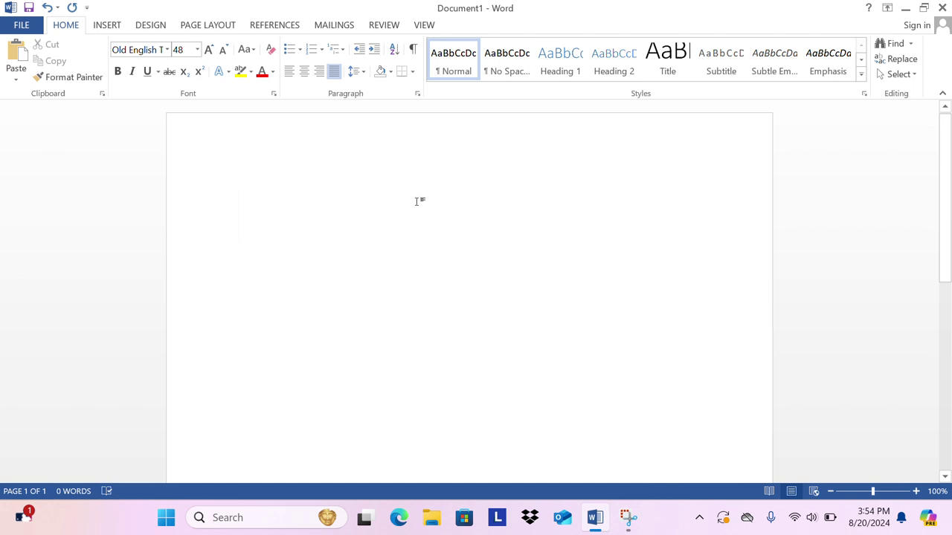
text(hi)
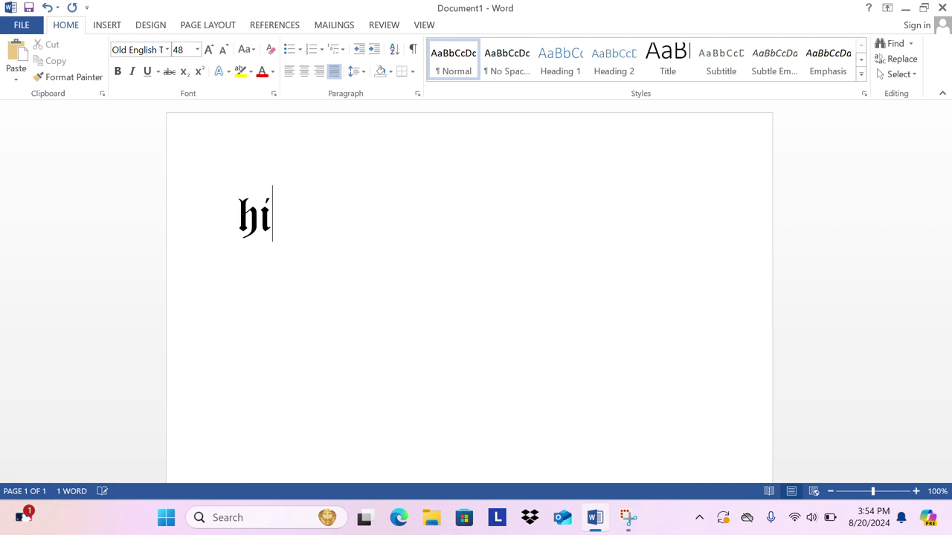
key(BackSpace)
key(BackSpace)
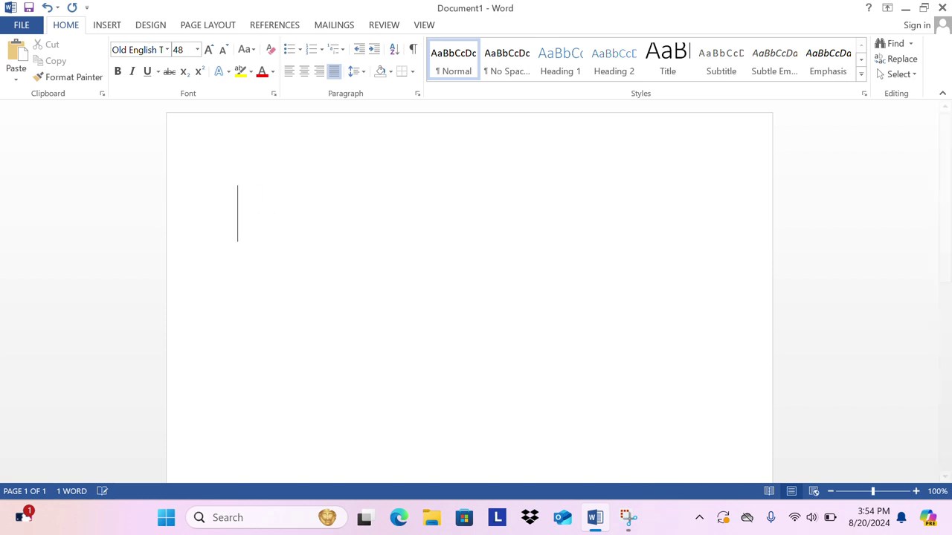
click(168, 51)
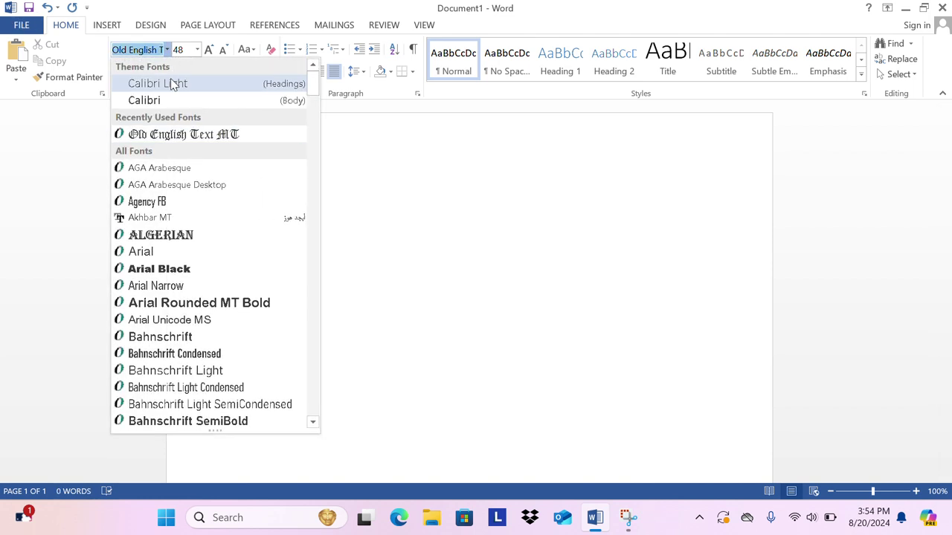
click(177, 100)
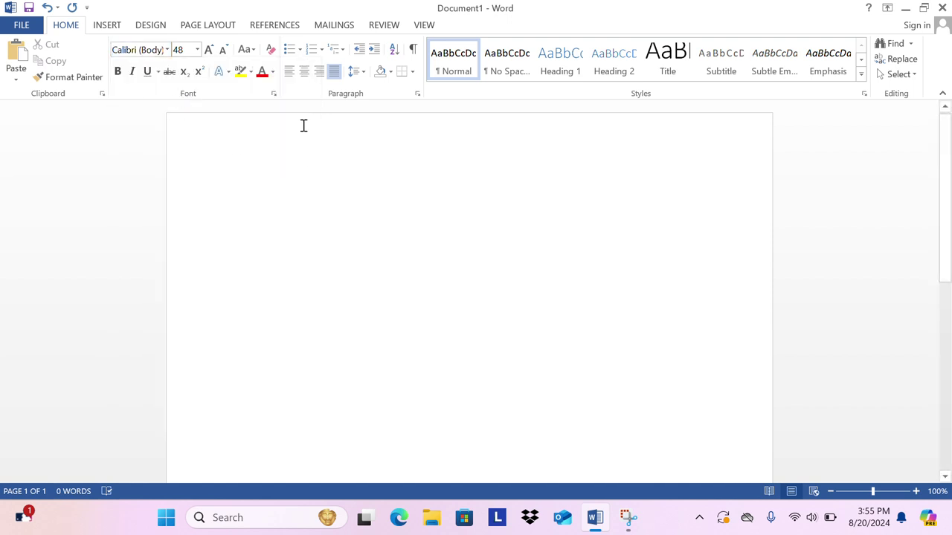
text(hi)
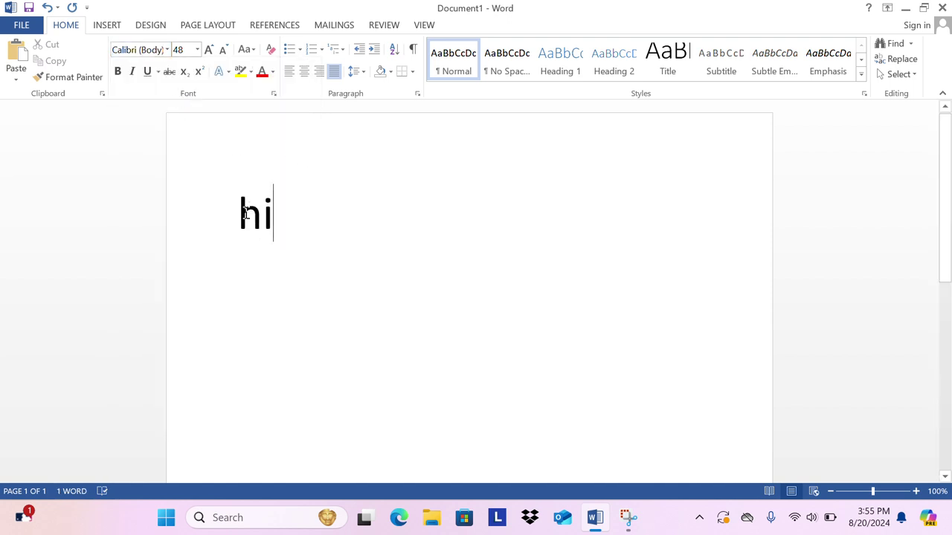
Step: Make 'hi' bold, toggling Bold off and back on
drag(236, 217, 386, 240)
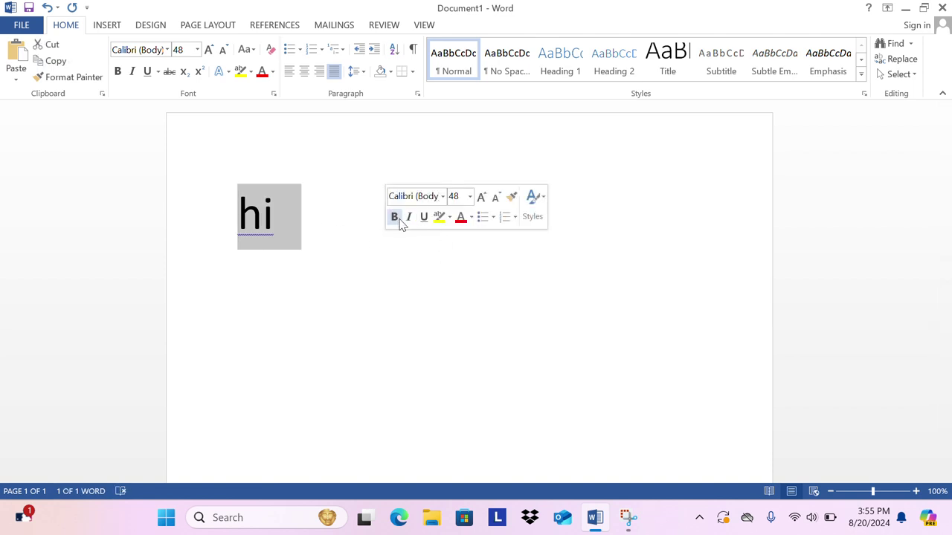
click(395, 220)
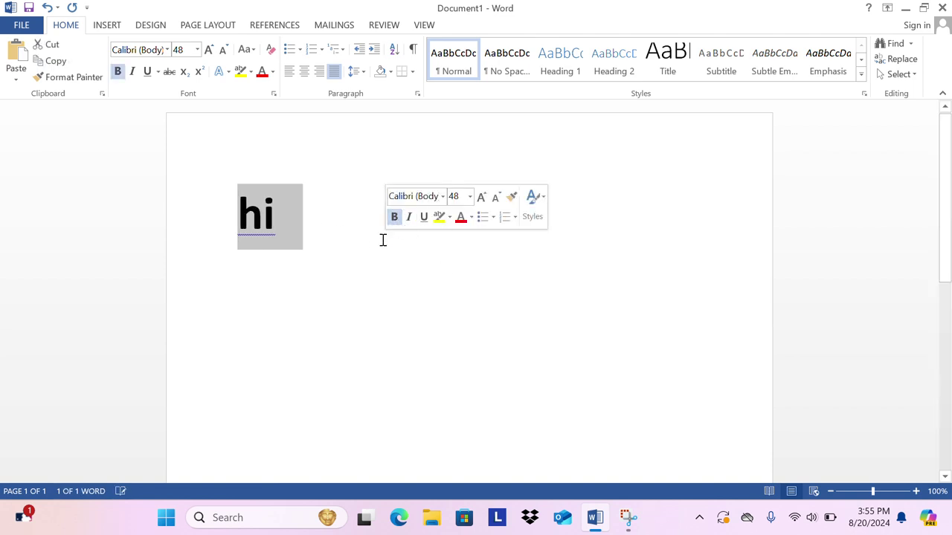
click(393, 220)
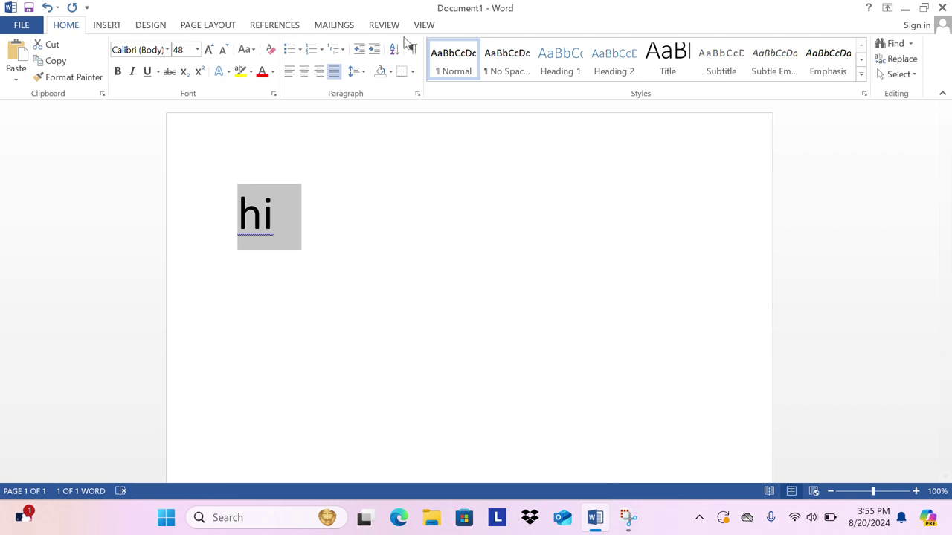
click(374, 183)
click(239, 213)
drag(254, 213, 349, 216)
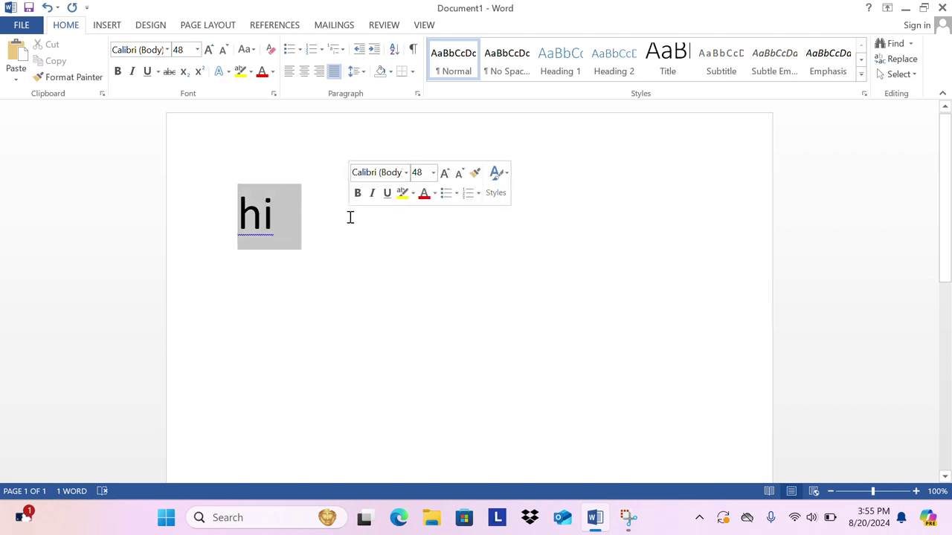
click(358, 194)
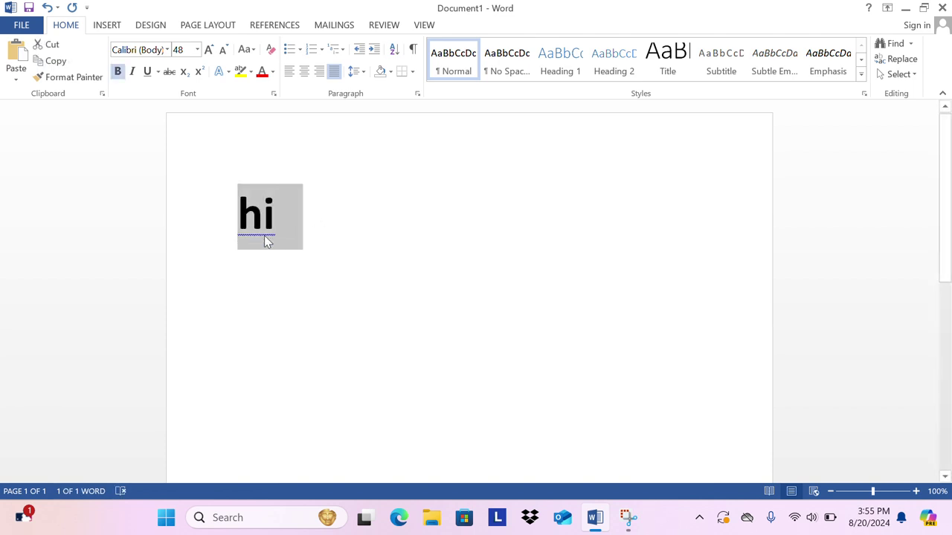
click(338, 238)
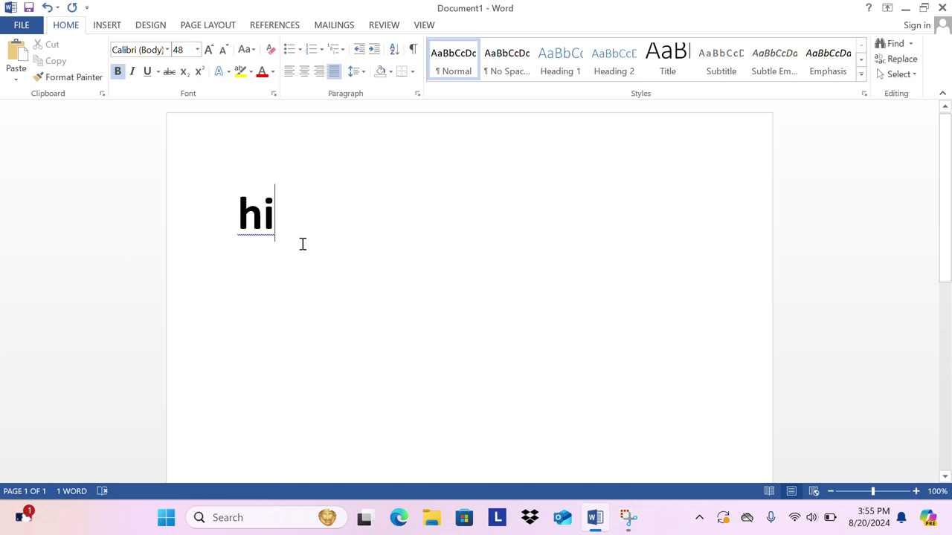
key(BackSpace)
key(BackSpace)
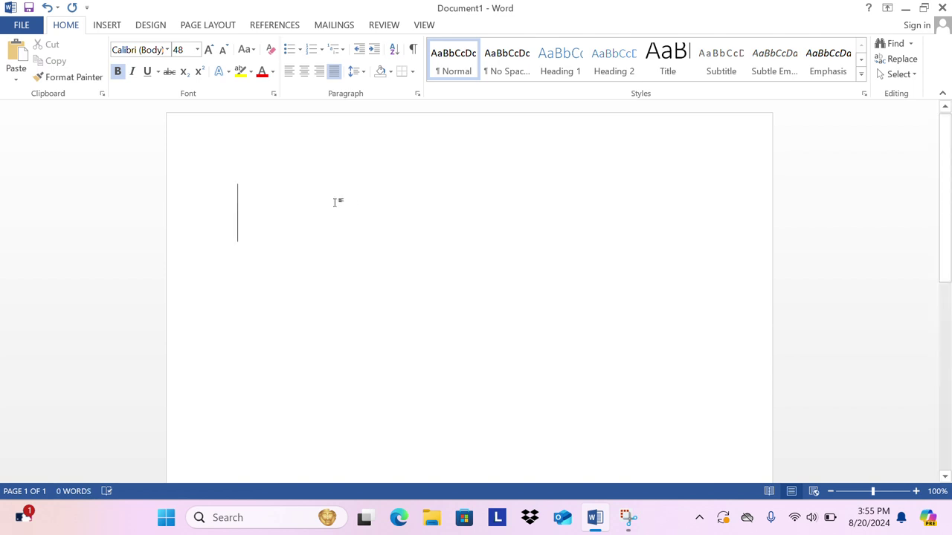
click(273, 217)
text(hi)
key(BackSpace)
key(BackSpace)
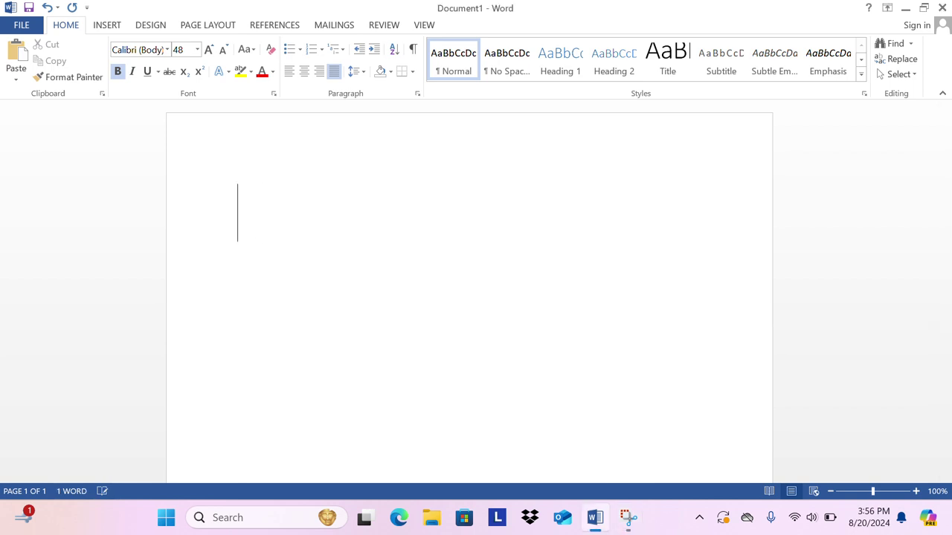
click(113, 77)
text(hi)
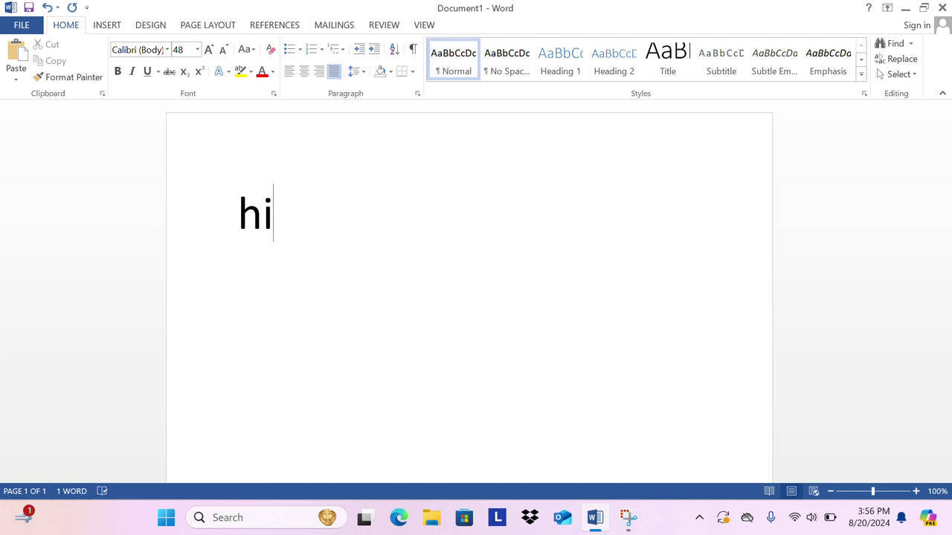
drag(238, 213, 367, 219)
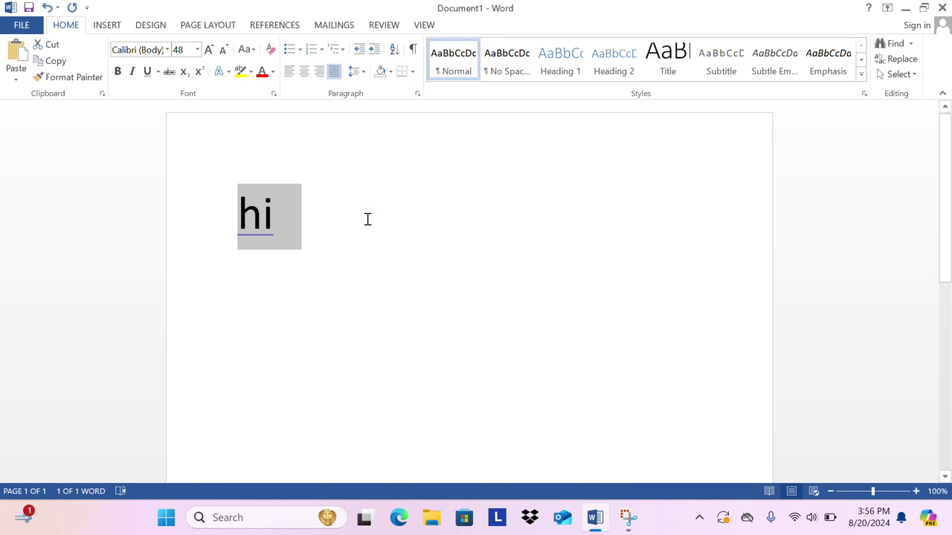
key(ctrl+b)
click(368, 220)
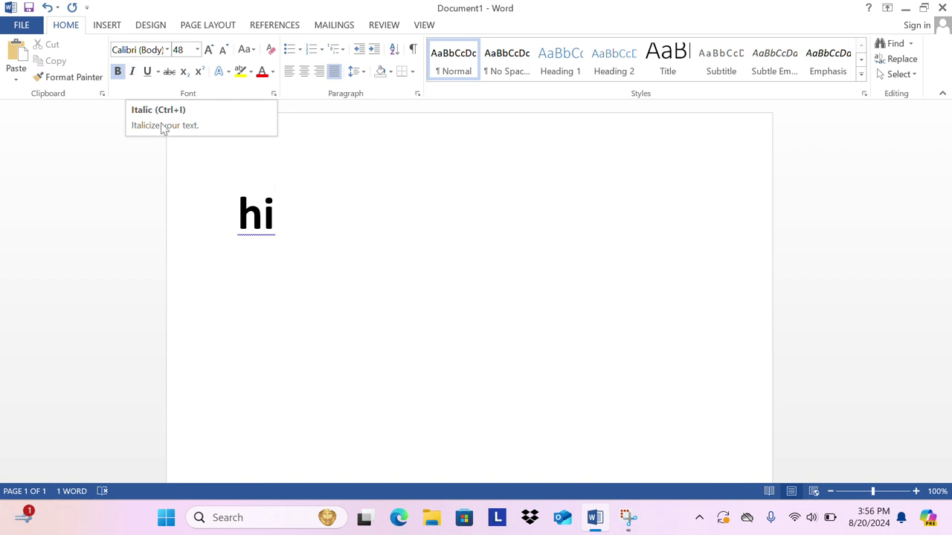
click(221, 222)
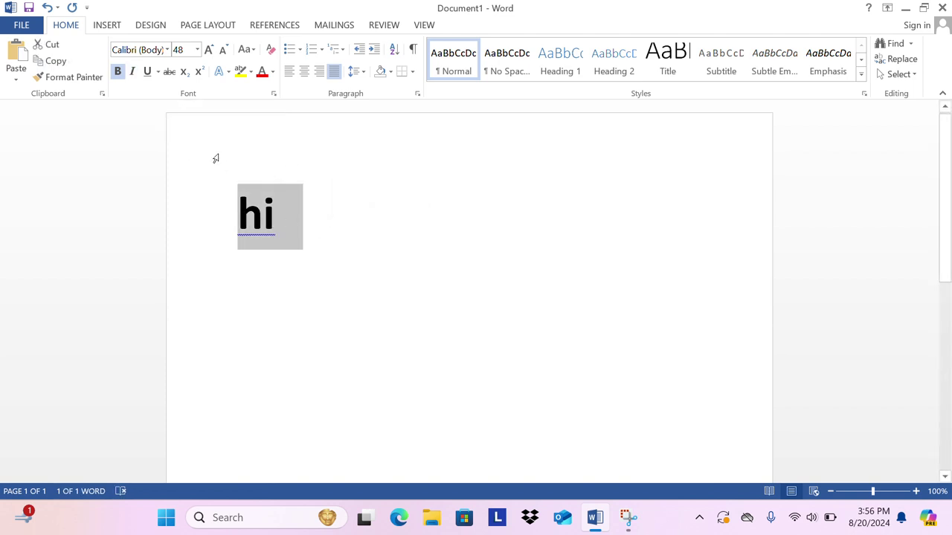
Step: Make 'hi' italic, toggle underline on and off, and browse the underline styles
click(134, 73)
click(146, 74)
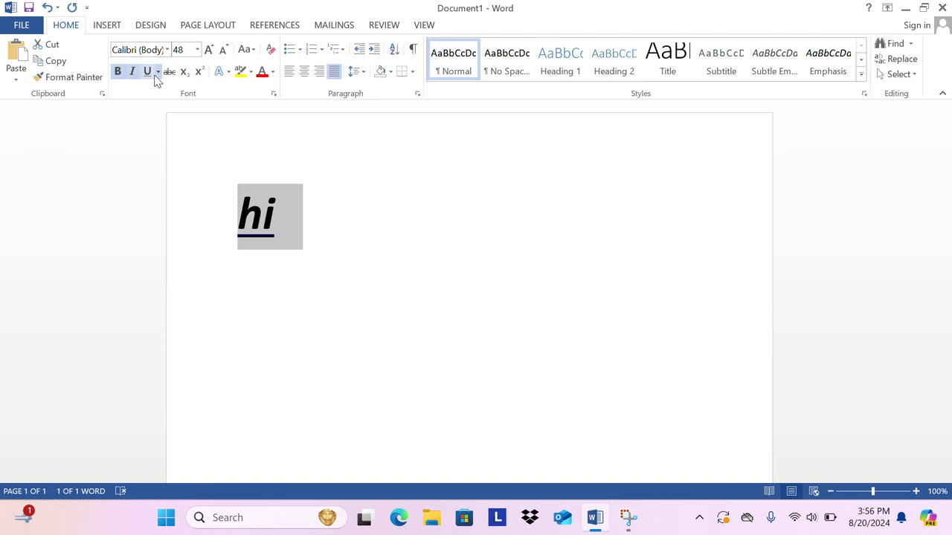
click(150, 75)
click(157, 71)
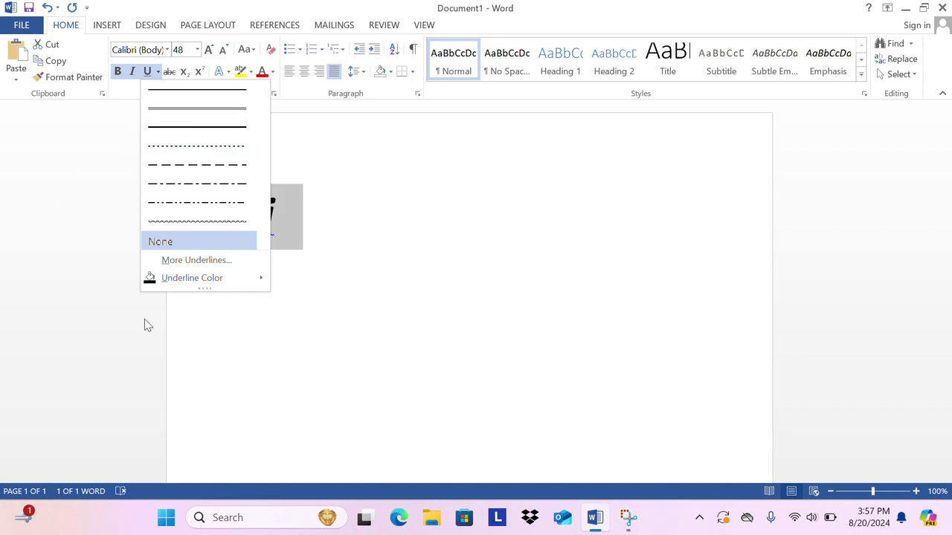
mouse_move(190, 282)
click(262, 312)
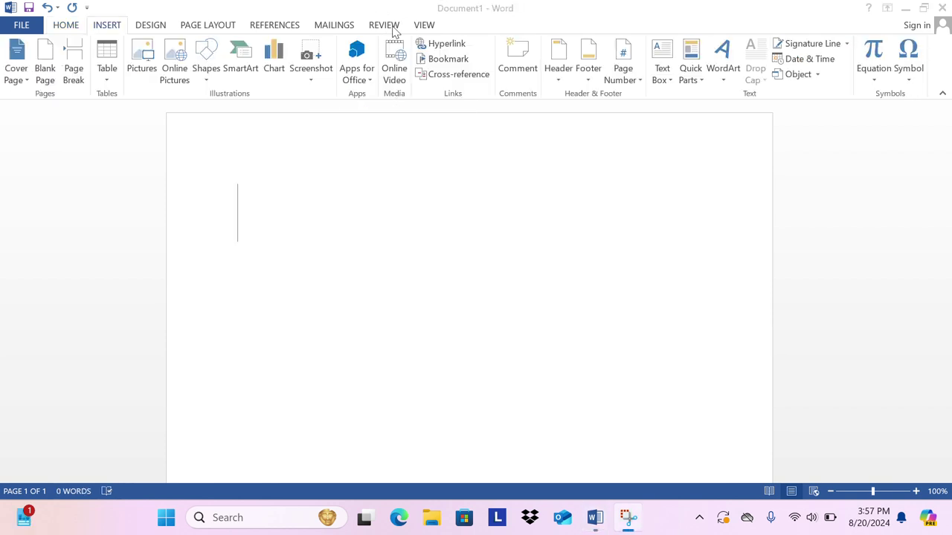
Step: Insert a red apple picture found through a Bing online picture search for 'apple'
click(78, 27)
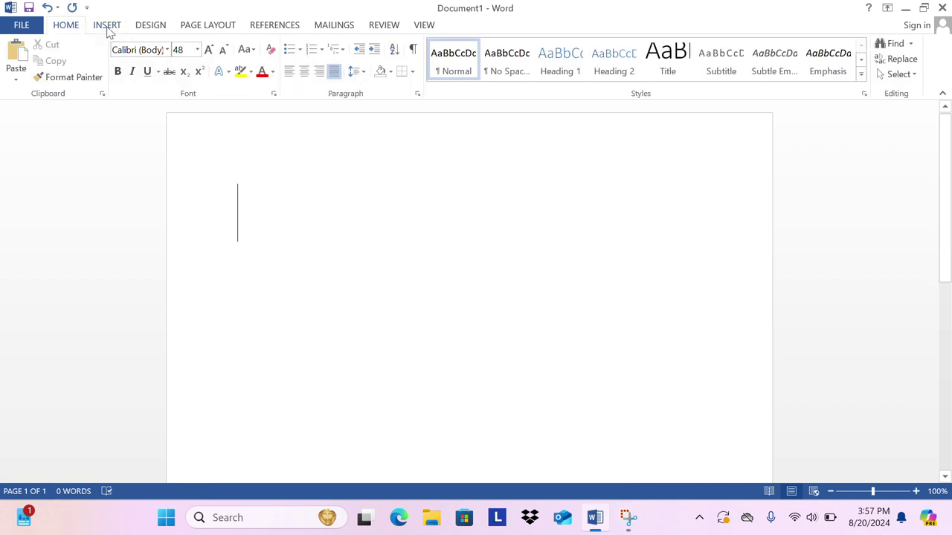
click(108, 27)
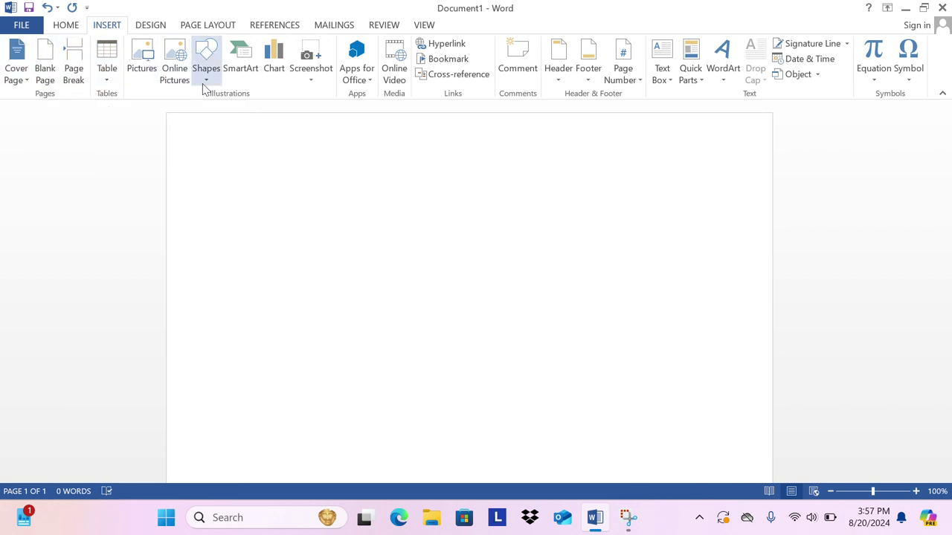
click(176, 66)
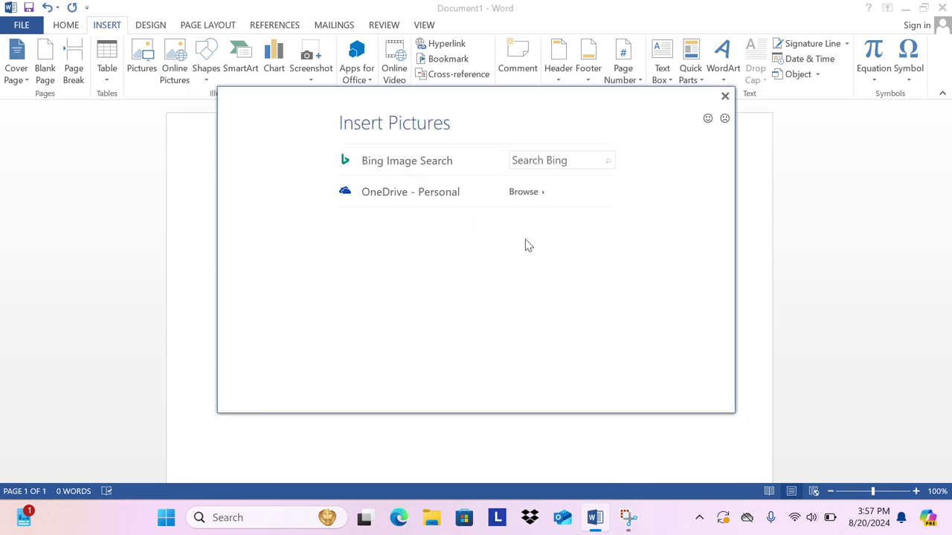
click(562, 165)
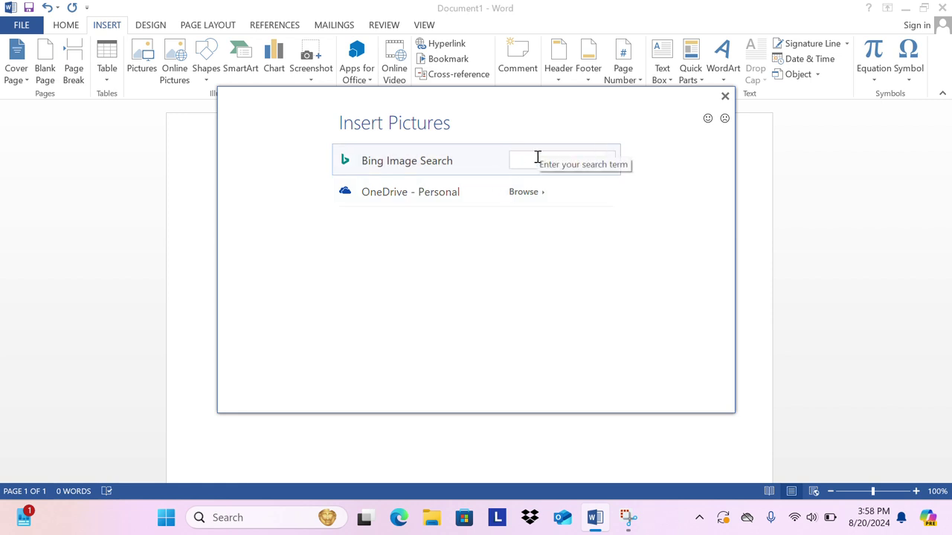
text(ap)
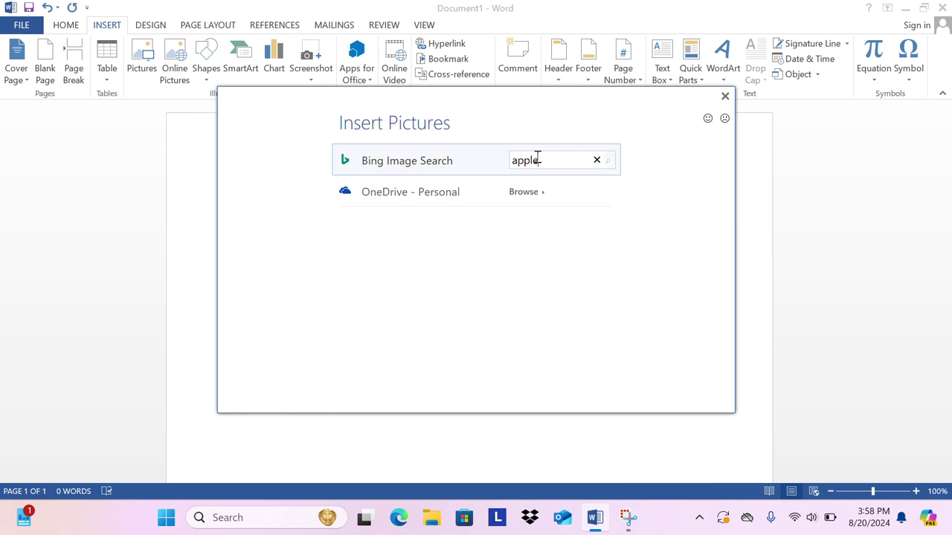
text(ple)
key(Return)
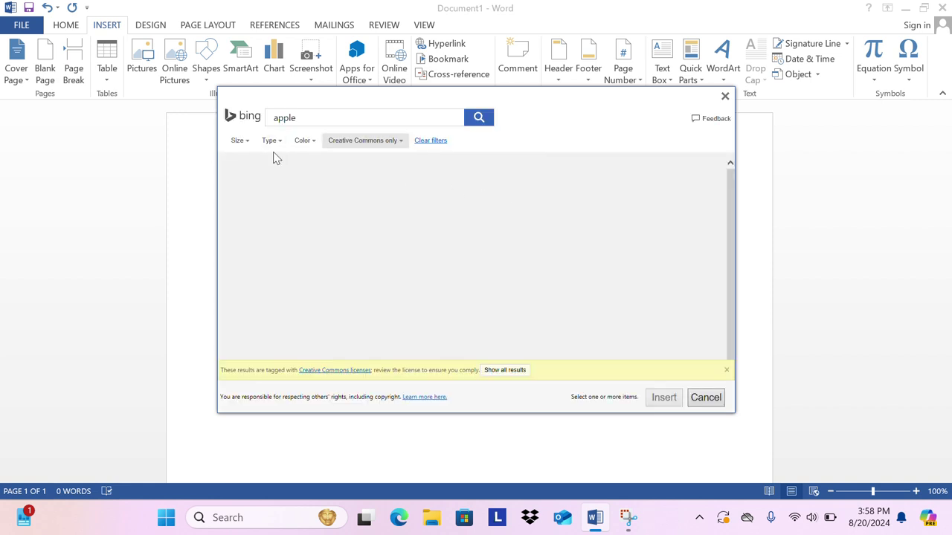
scroll(381, 259, down, 2)
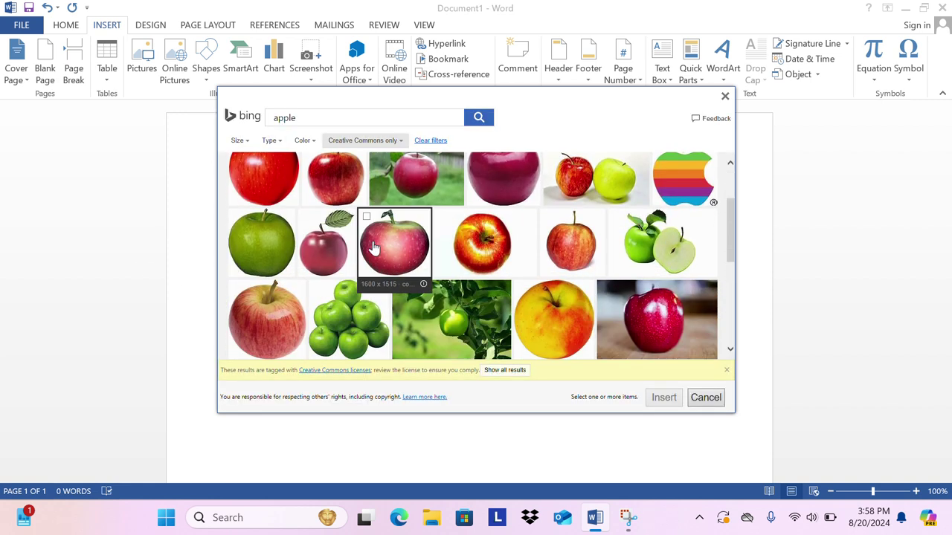
scroll(287, 191, up, 1)
click(294, 197)
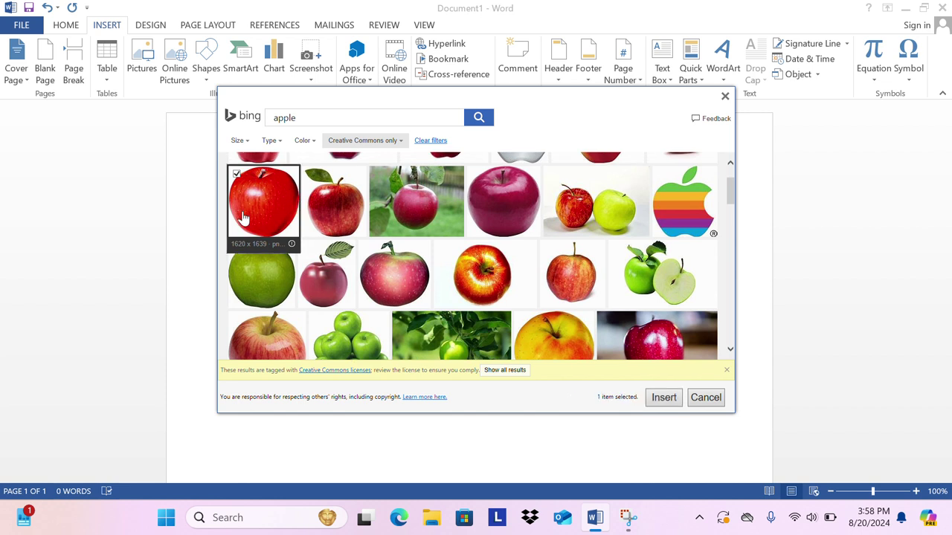
click(667, 401)
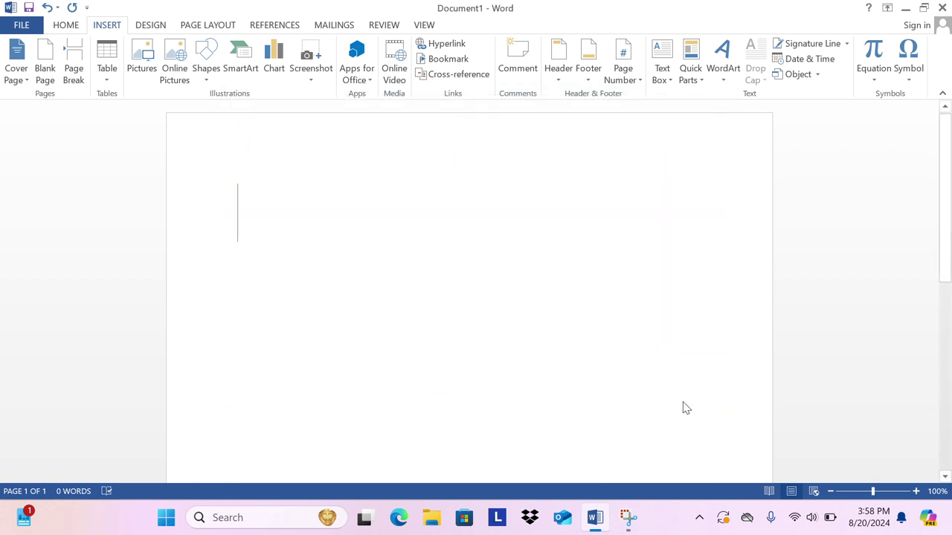
scroll(464, 246, down, 2)
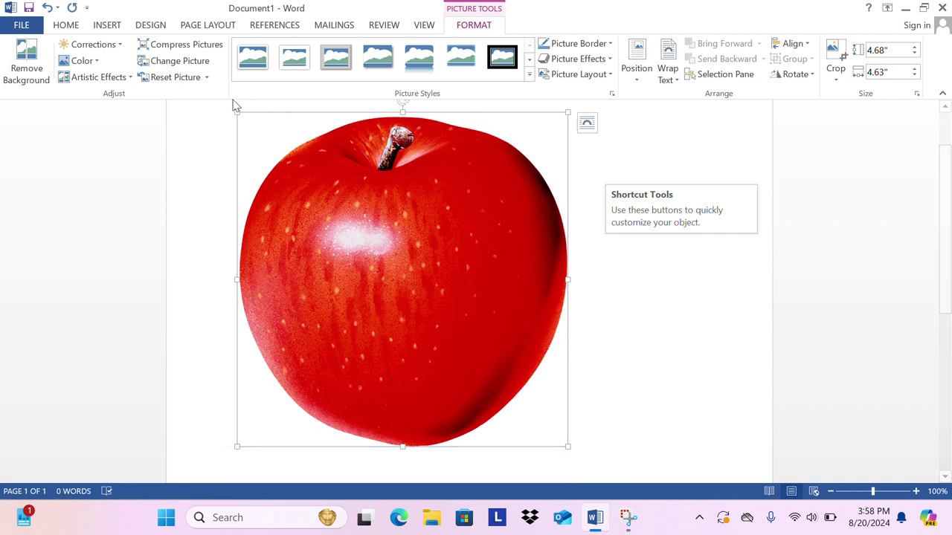
Step: Set the apple picture's text wrapping to Square and reposition it on the page
drag(240, 119, 243, 162)
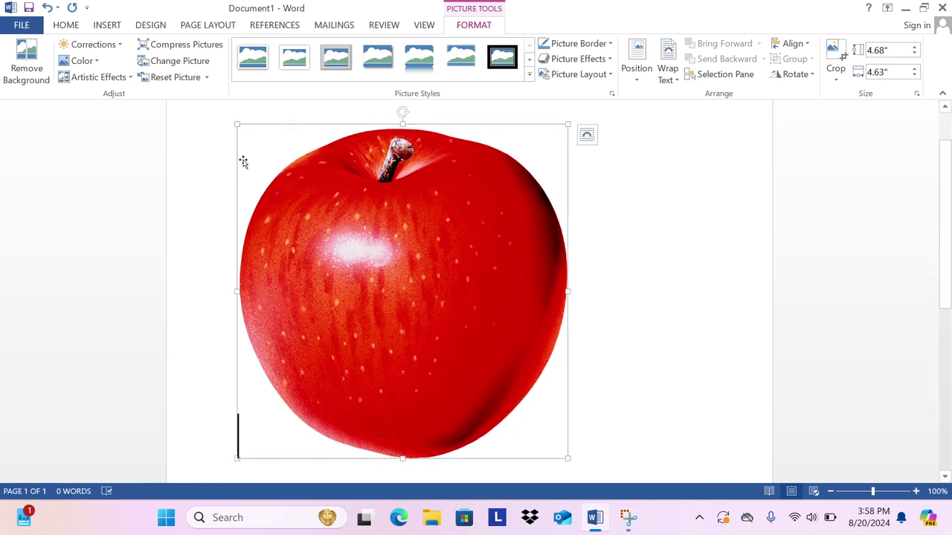
click(586, 137)
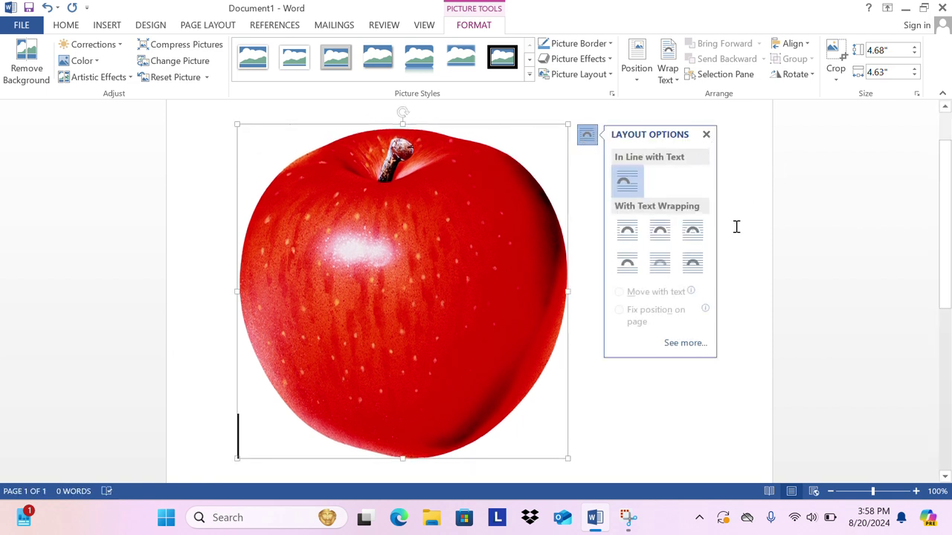
click(657, 232)
click(627, 243)
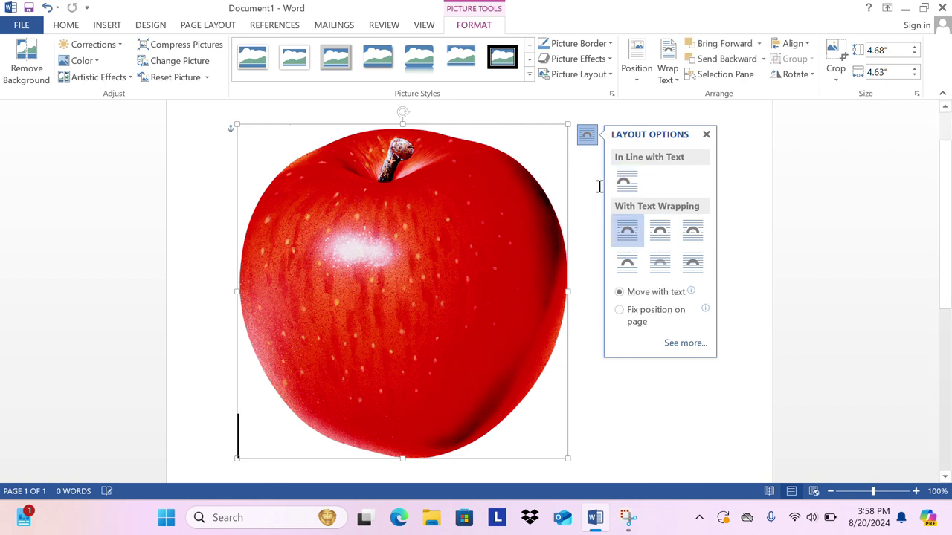
click(629, 161)
drag(446, 169, 435, 186)
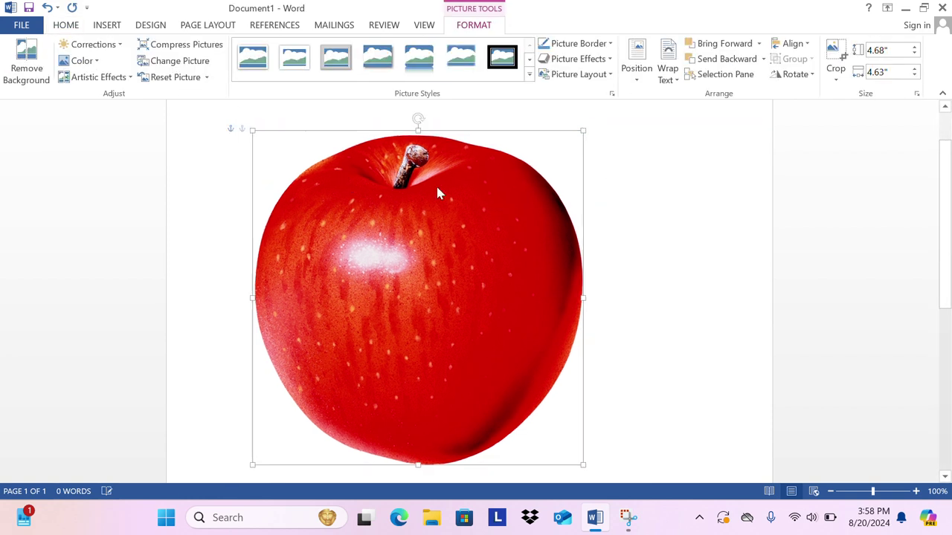
drag(505, 149, 501, 185)
Step: Check the picture's Wrap Text menu, then delete the apple picture
right_click(501, 185)
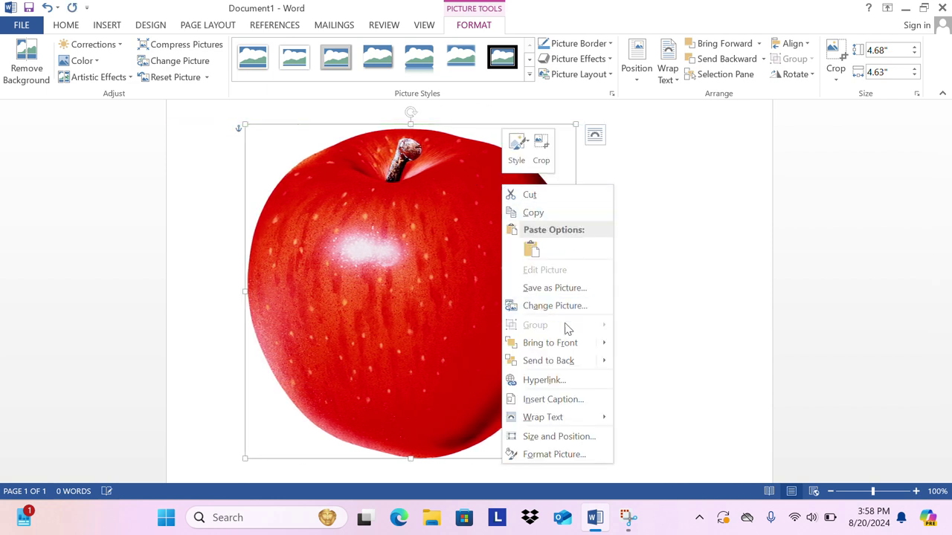
mouse_move(578, 422)
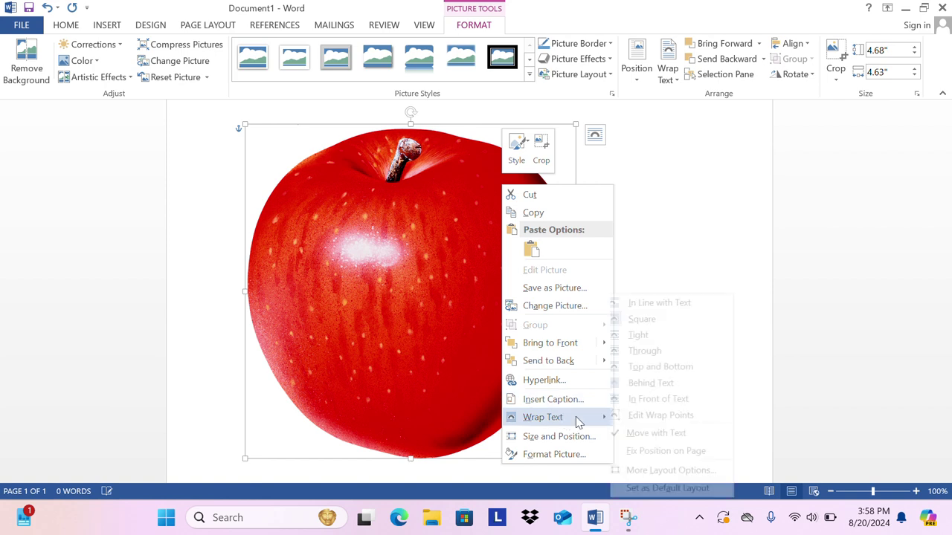
click(451, 291)
key(Delete)
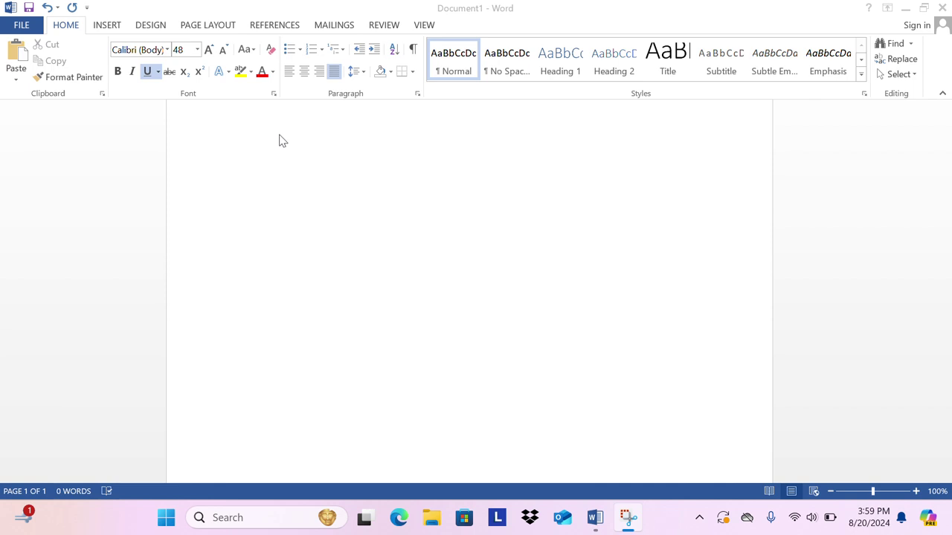
Step: Type the underlined self-introduction sentence with the misspellings 'helo' and 'neme'
click(179, 257)
text(h)
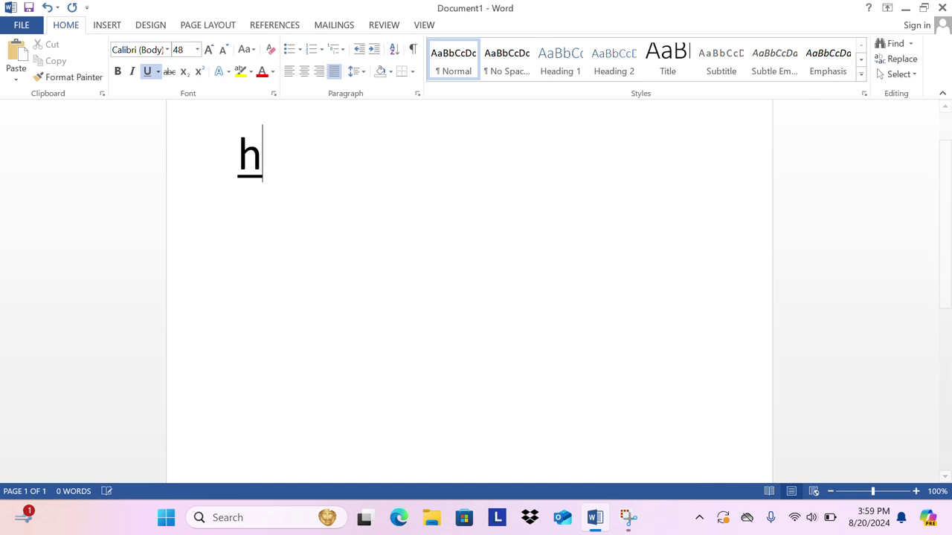
text(elo)
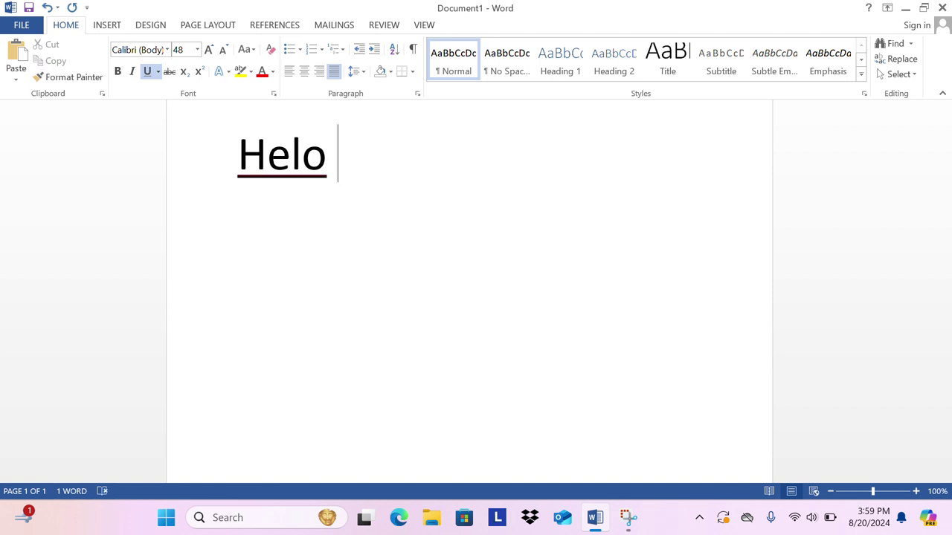
text( my )
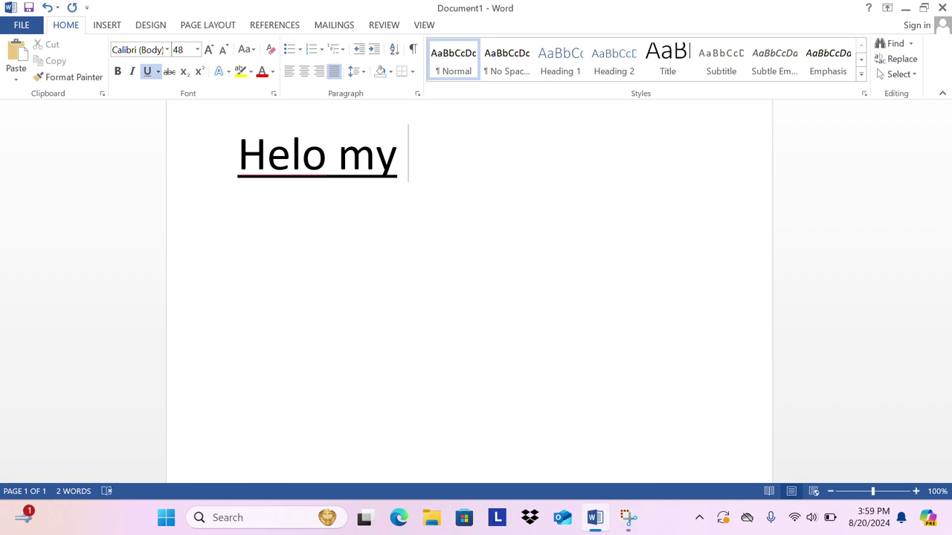
text(neme)
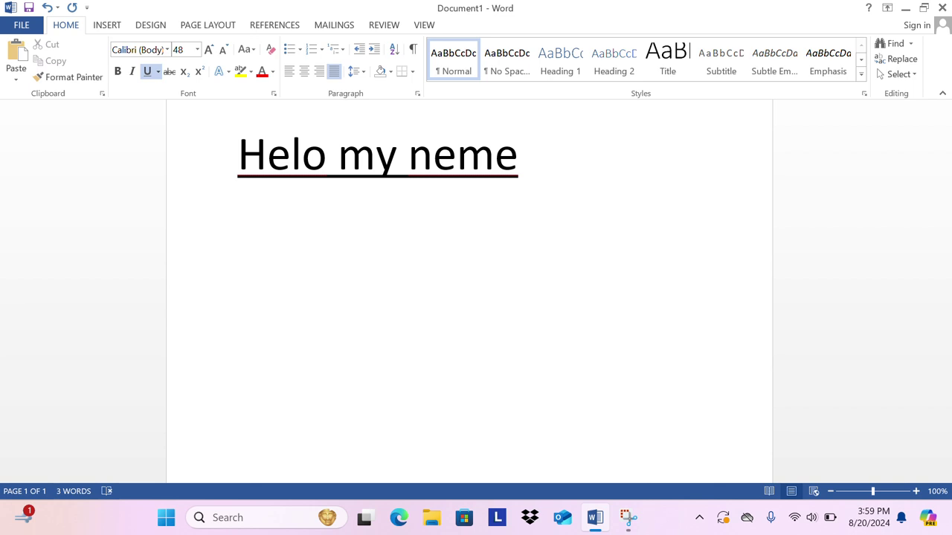
text( is)
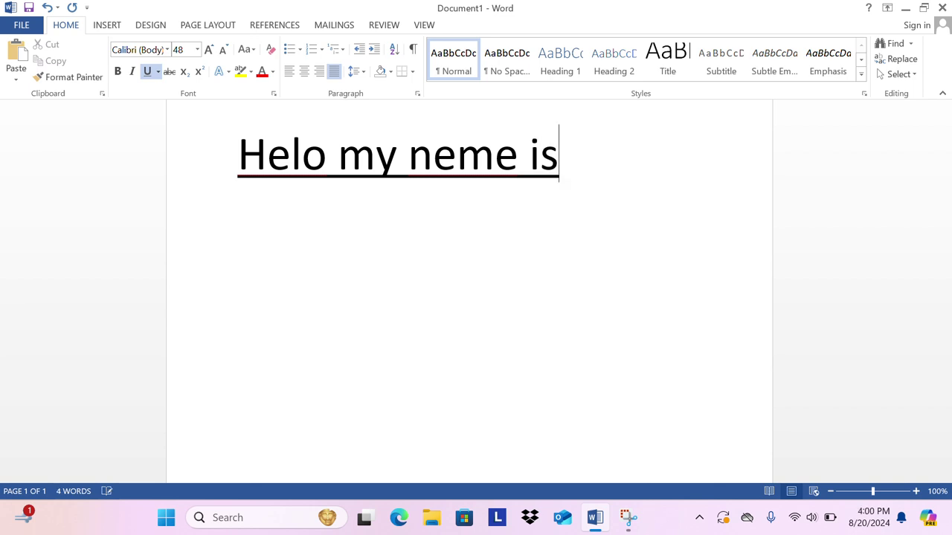
text( steve)
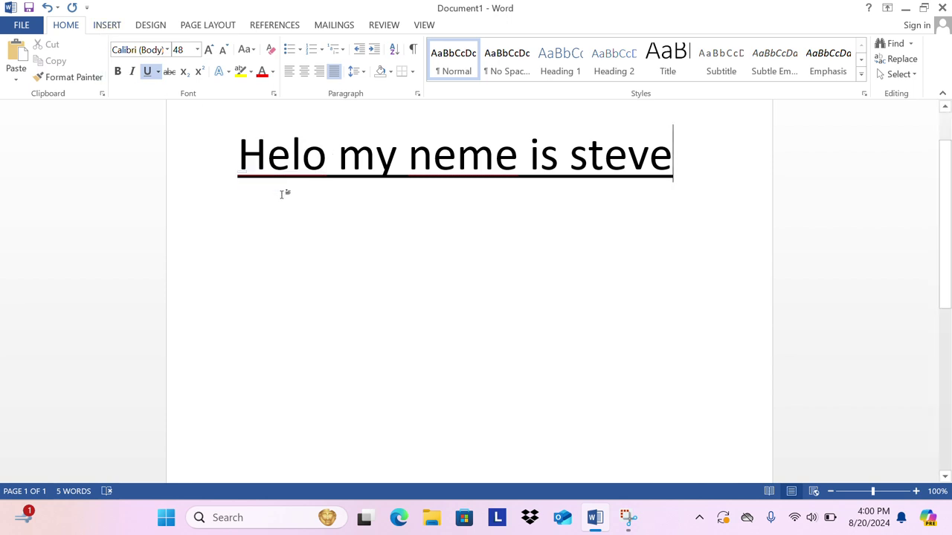
mouse_move(249, 181)
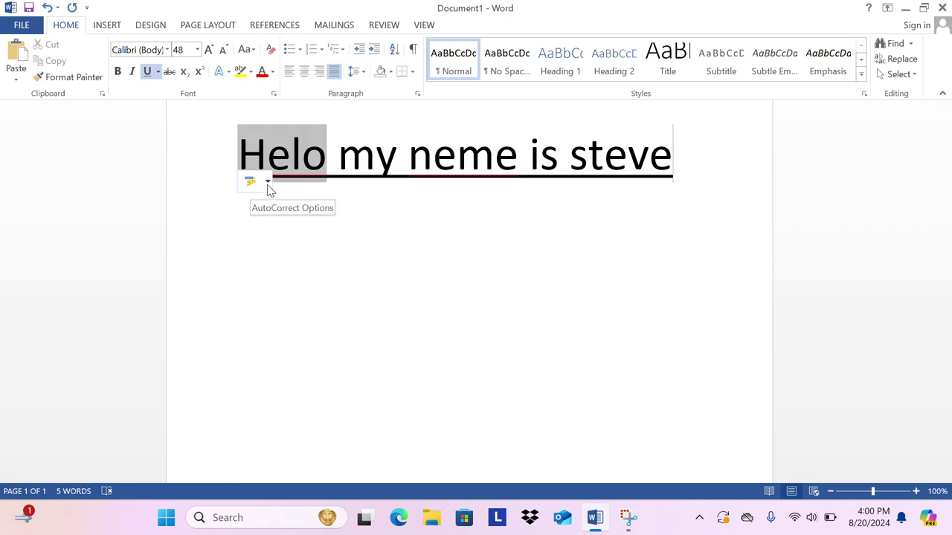
click(269, 185)
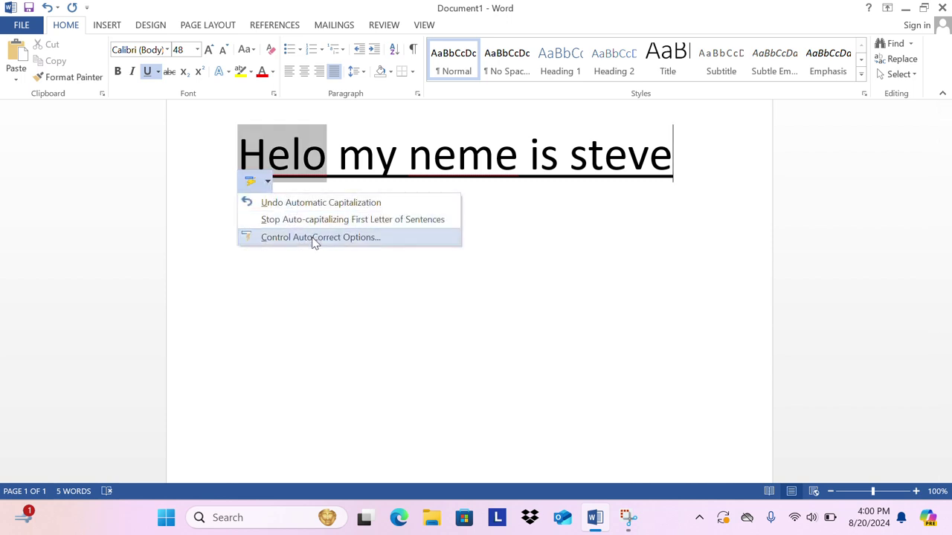
click(313, 238)
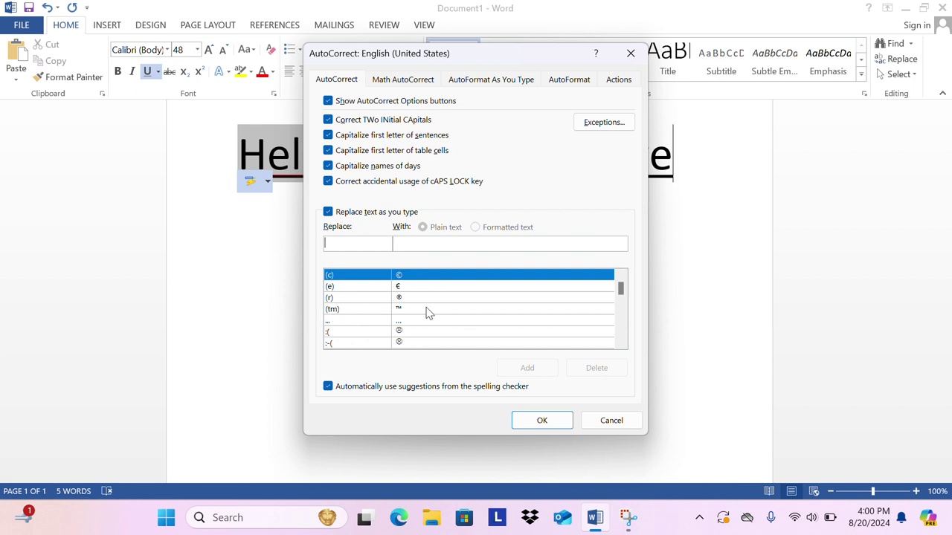
click(334, 332)
click(336, 342)
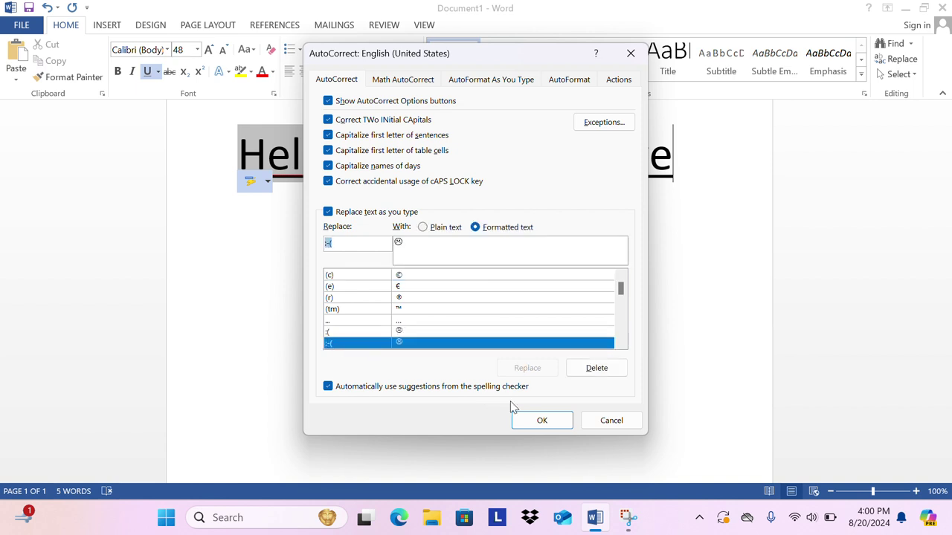
click(631, 55)
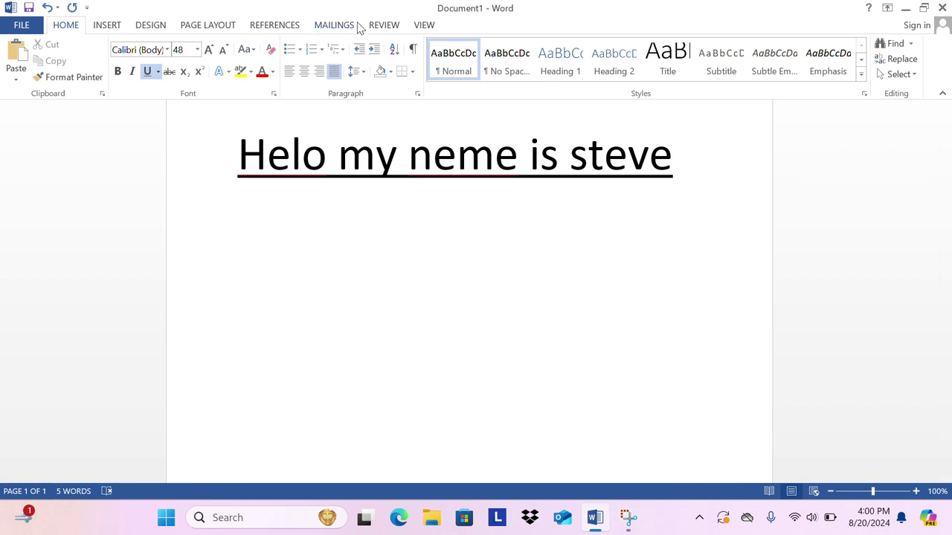
Step: Run Spelling & Grammar from the Review tab and add 'Helo' to the dictionary
click(381, 25)
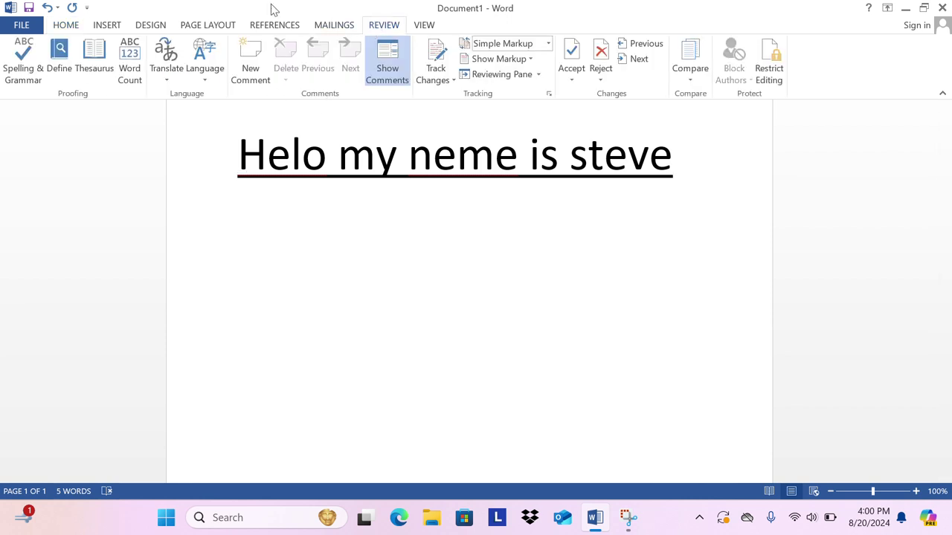
click(14, 68)
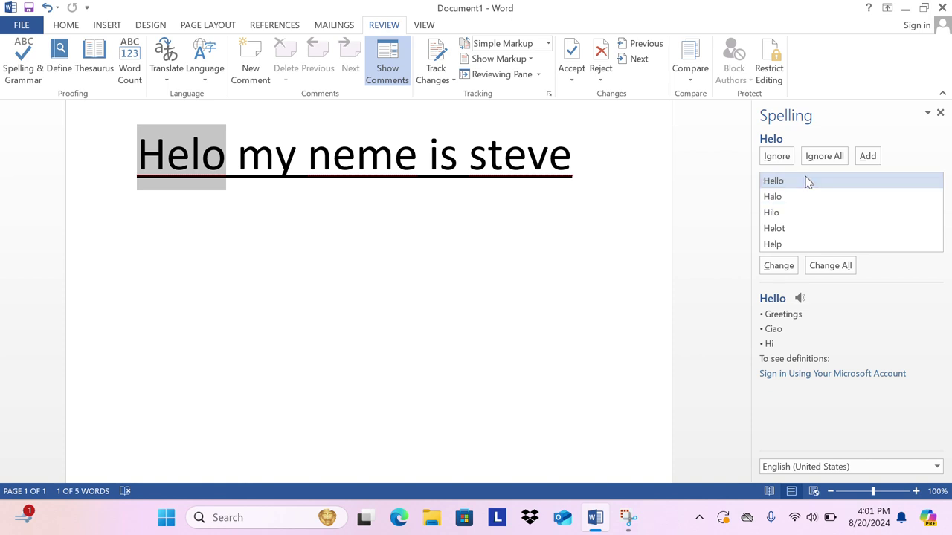
click(865, 158)
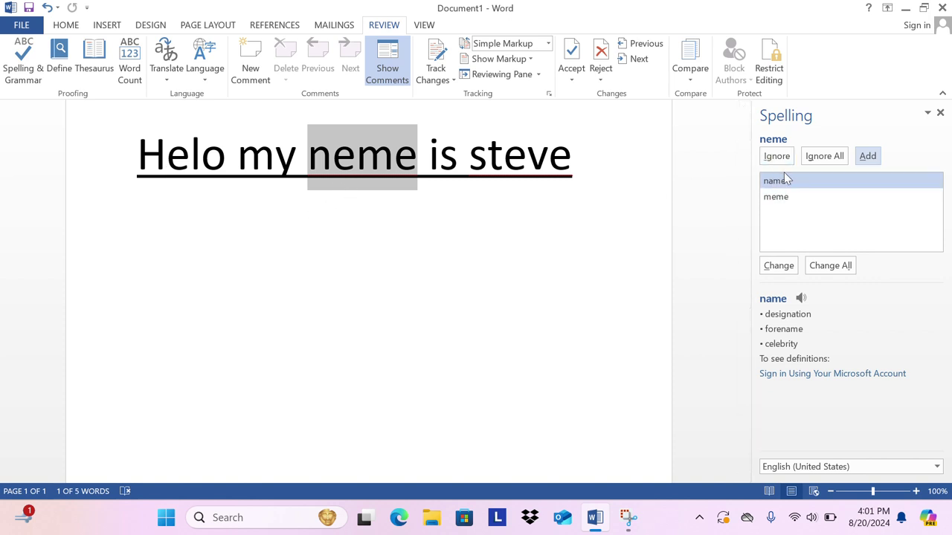
Step: Rerun the spelling check, changing 'neme' to 'name' and capitalising the last name
click(400, 28)
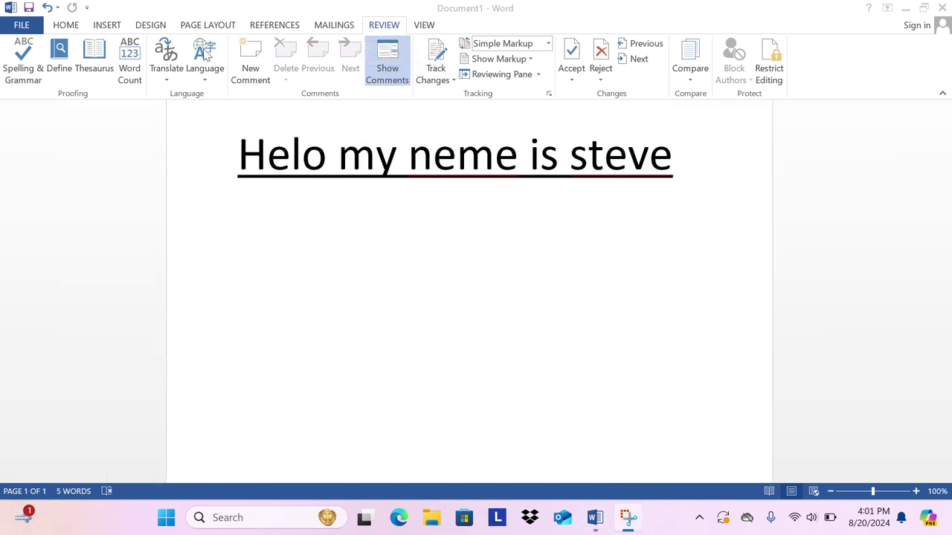
click(24, 58)
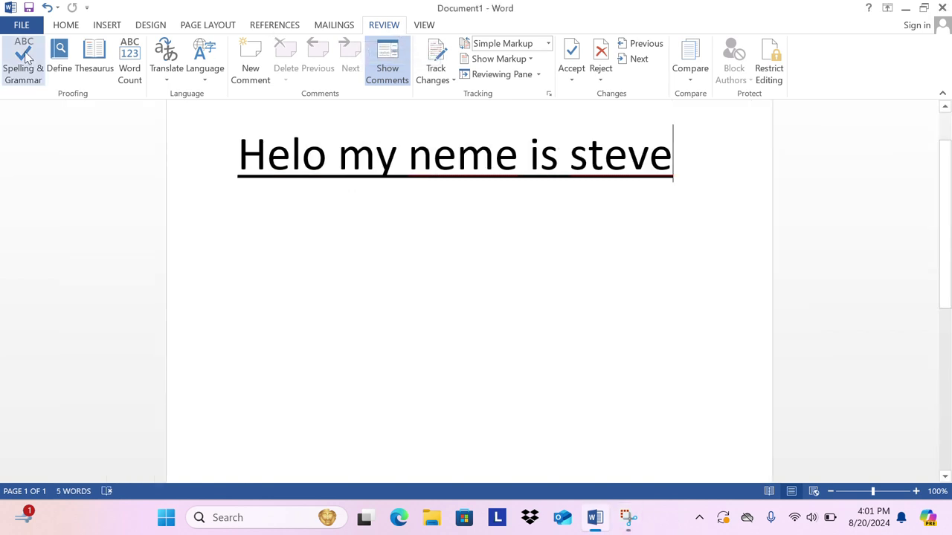
click(30, 57)
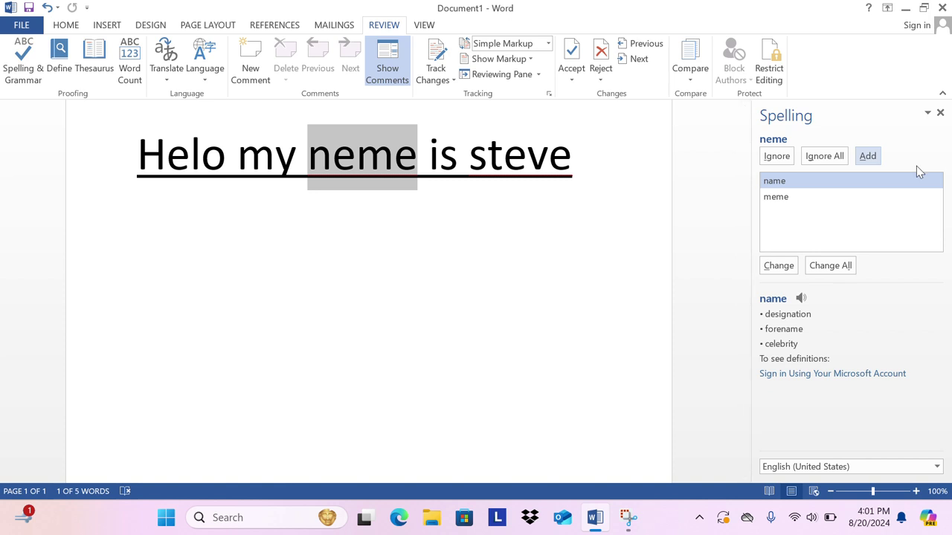
click(775, 272)
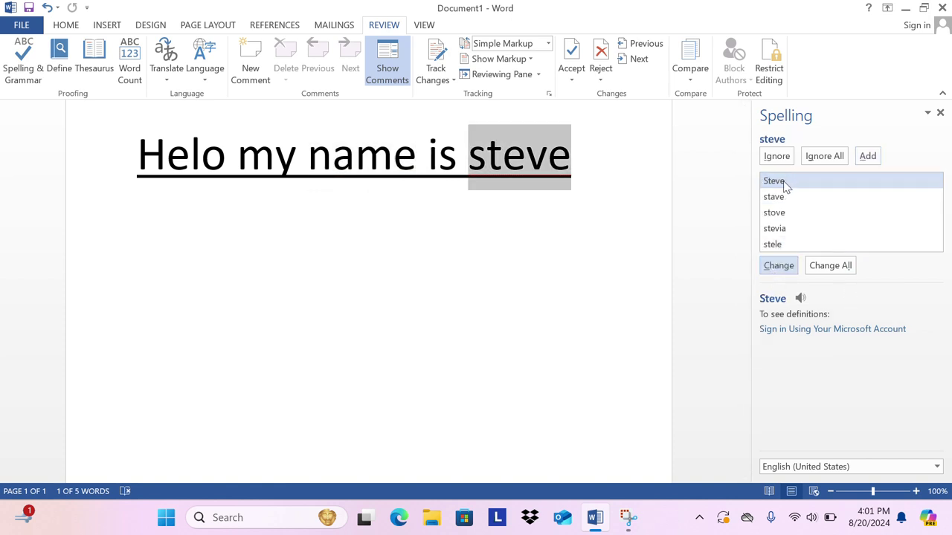
click(781, 189)
click(778, 271)
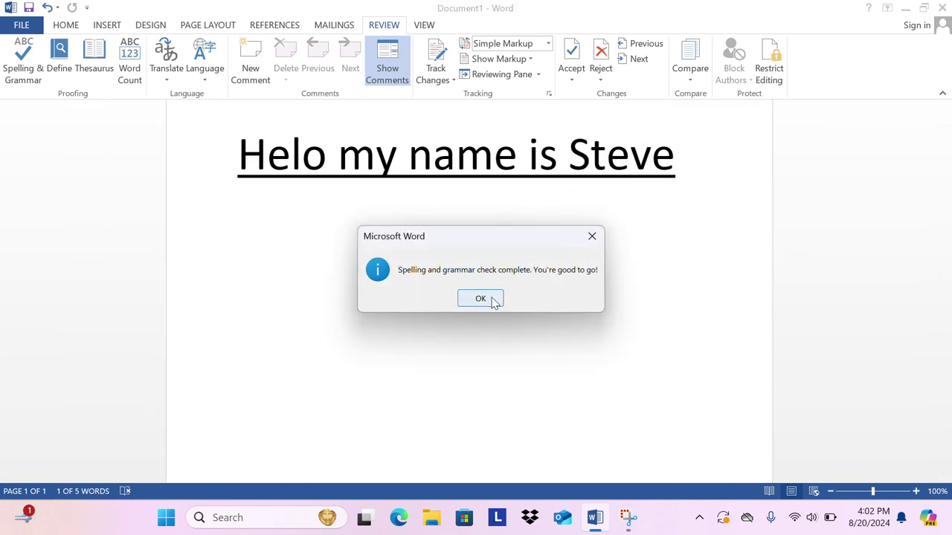
click(480, 298)
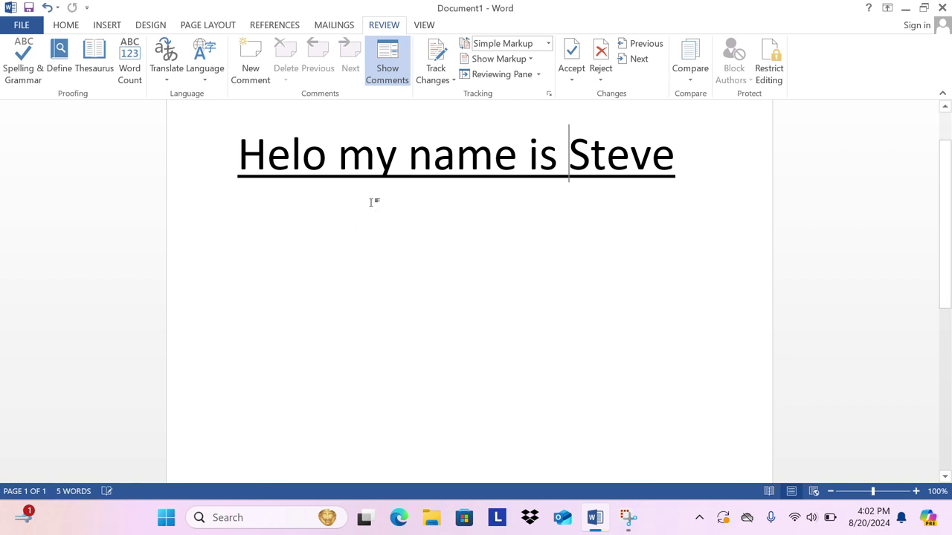
Step: Select 'Helo' and 'name', then rerun the spelling check, which completes without changes
click(239, 156)
drag(238, 154, 322, 171)
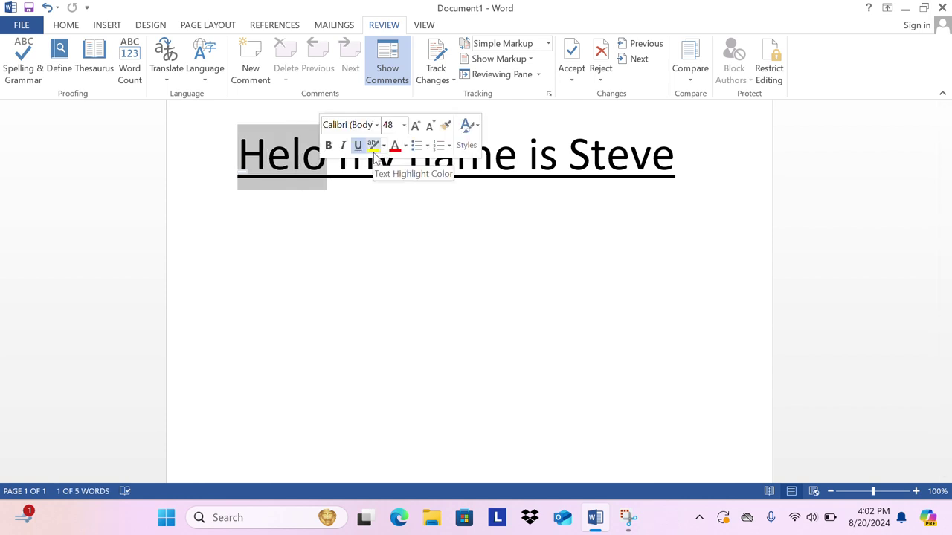
double_click(461, 156)
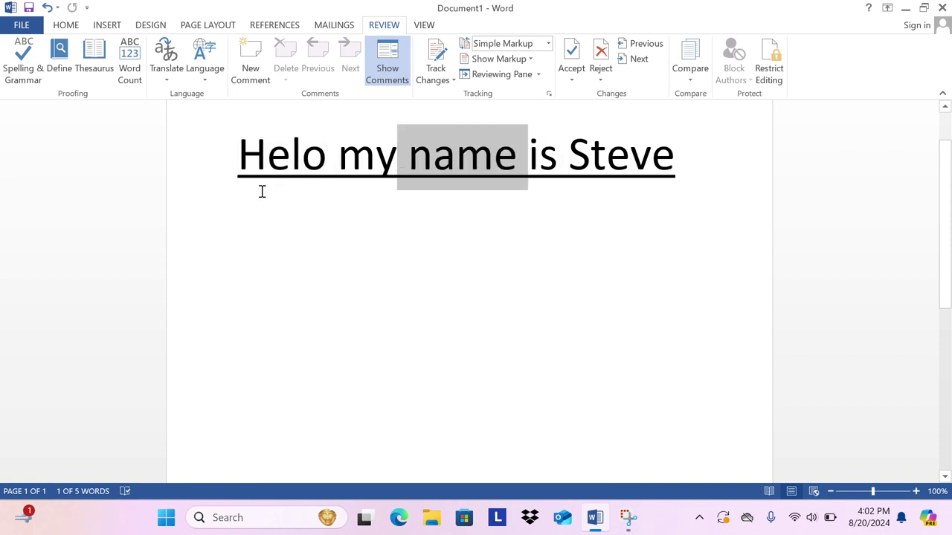
click(266, 156)
click(23, 59)
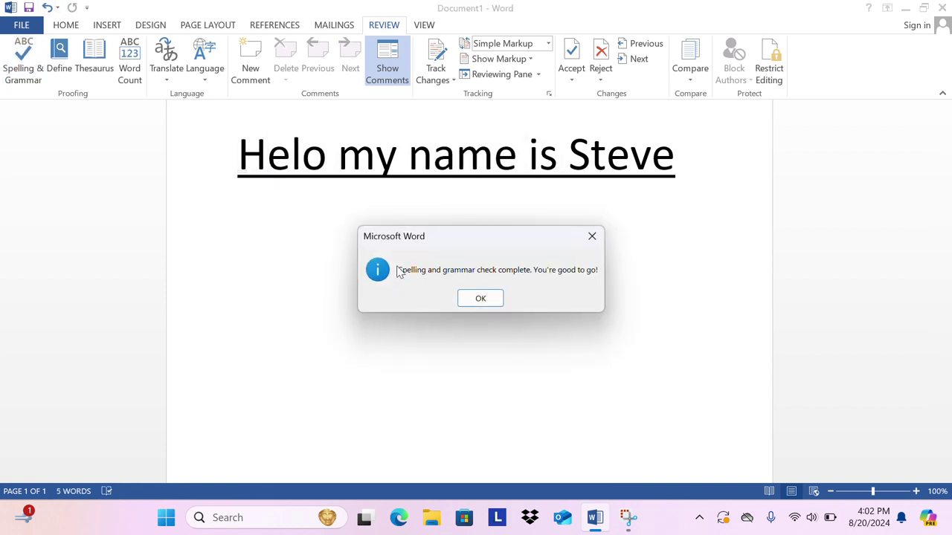
click(479, 301)
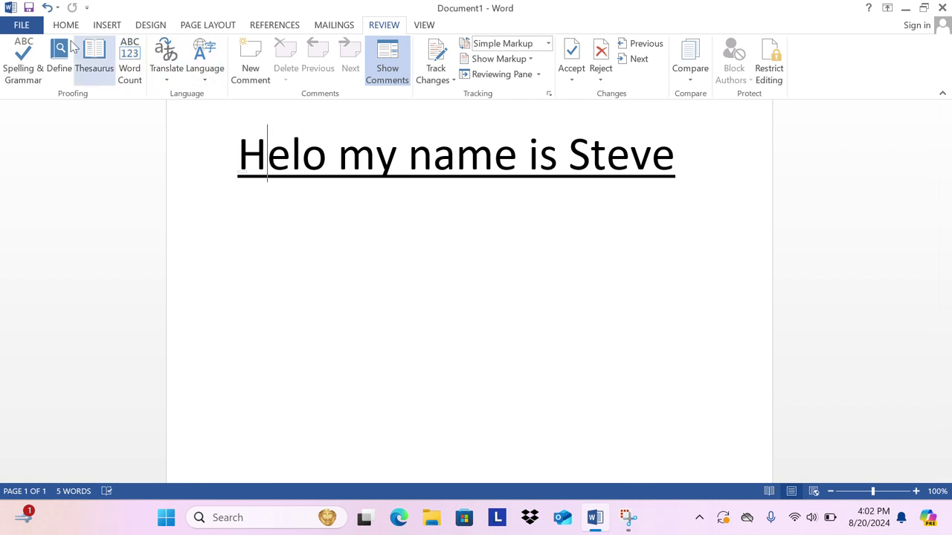
Step: Undo six times to restore 'neme' and lowercase, then type 'teve' to complete 'steve'
click(47, 7)
click(47, 8)
click(47, 7)
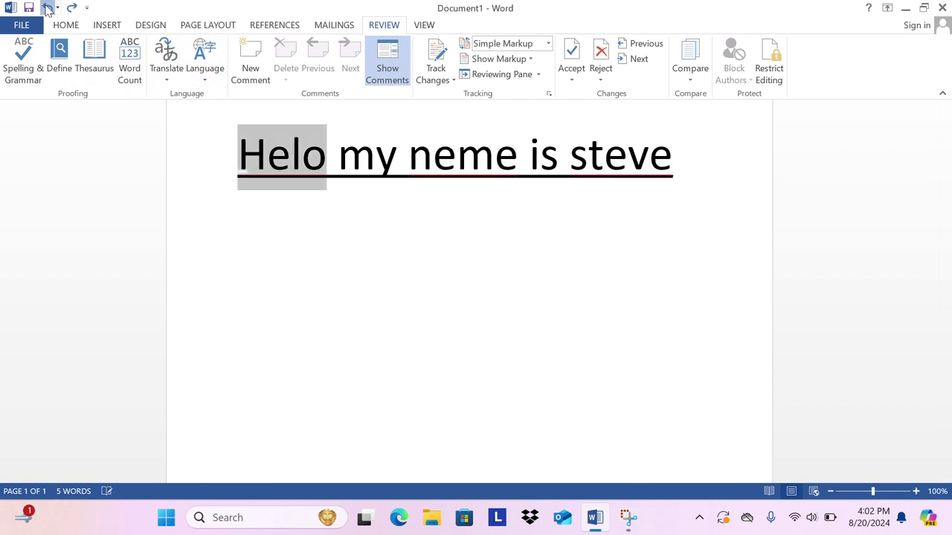
click(47, 8)
click(47, 8)
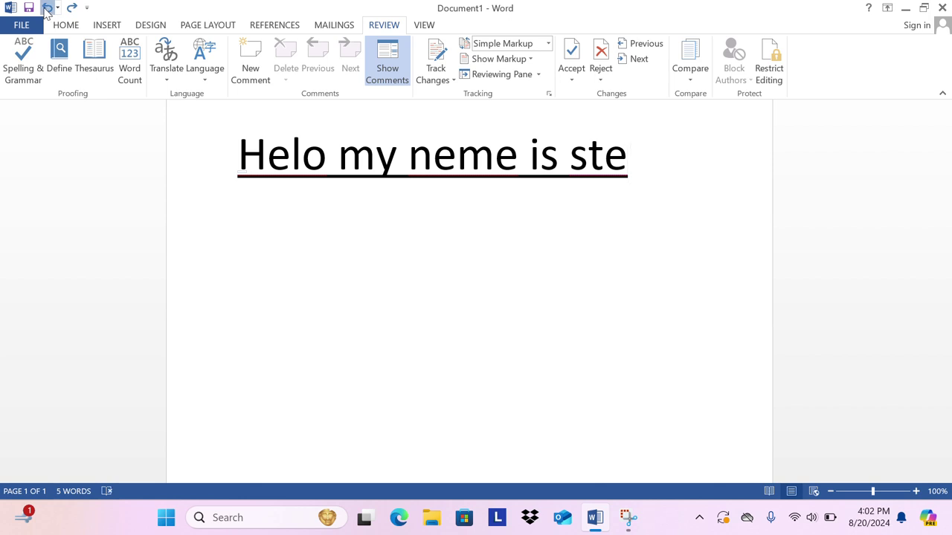
click(47, 7)
click(47, 7)
text(teve)
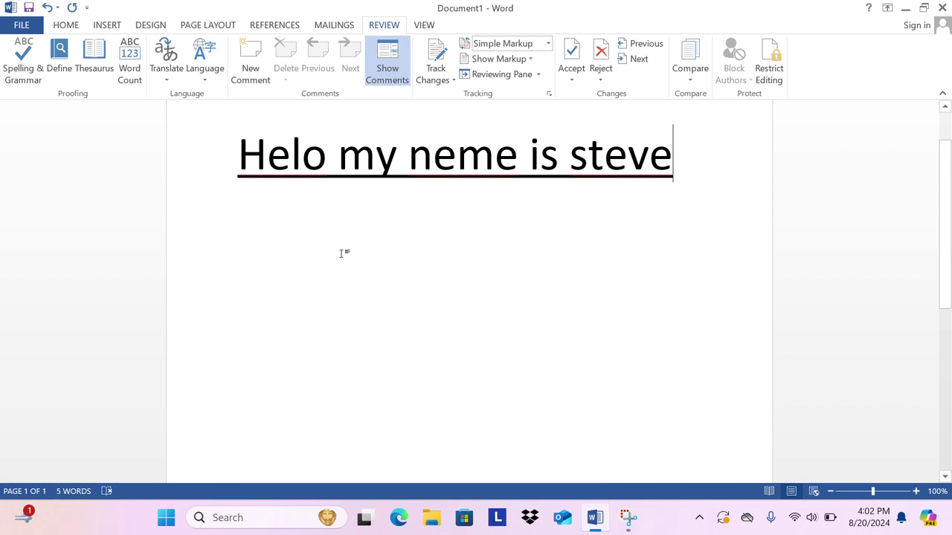
Step: Spell-check the line, changing Helo to Hello, neme to name, and steve to Steve
click(5, 65)
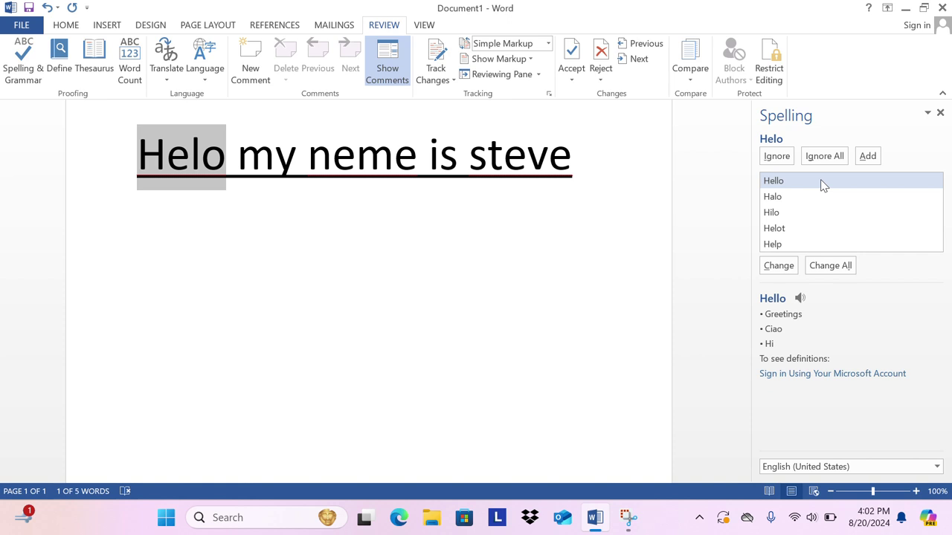
click(785, 269)
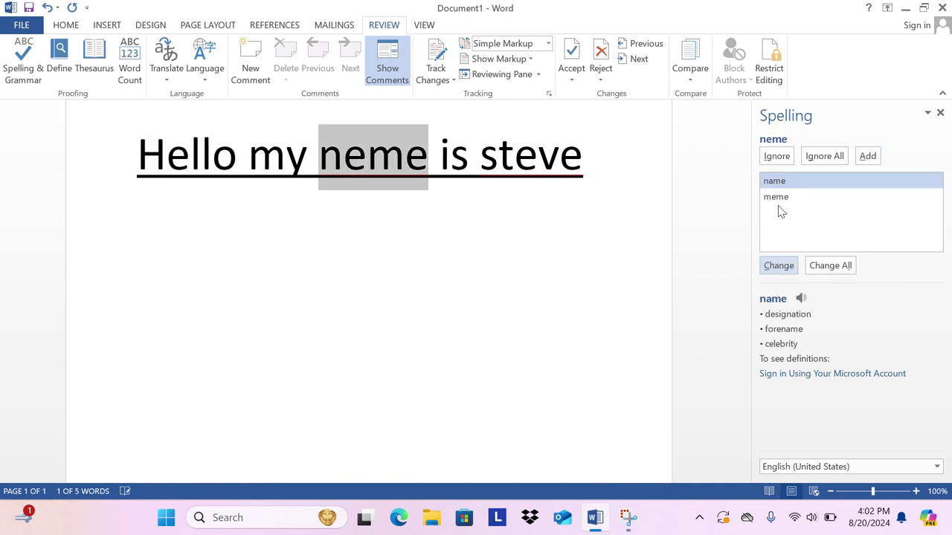
click(779, 266)
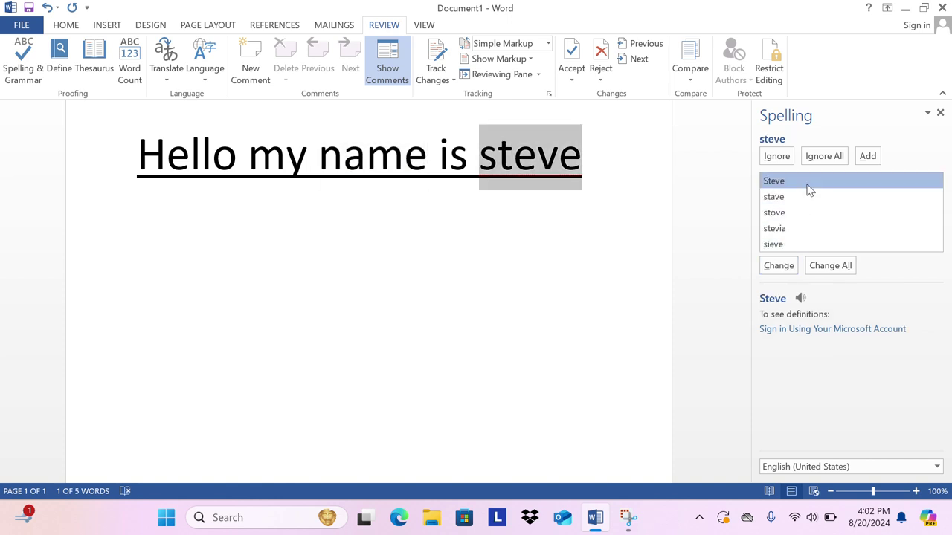
click(780, 266)
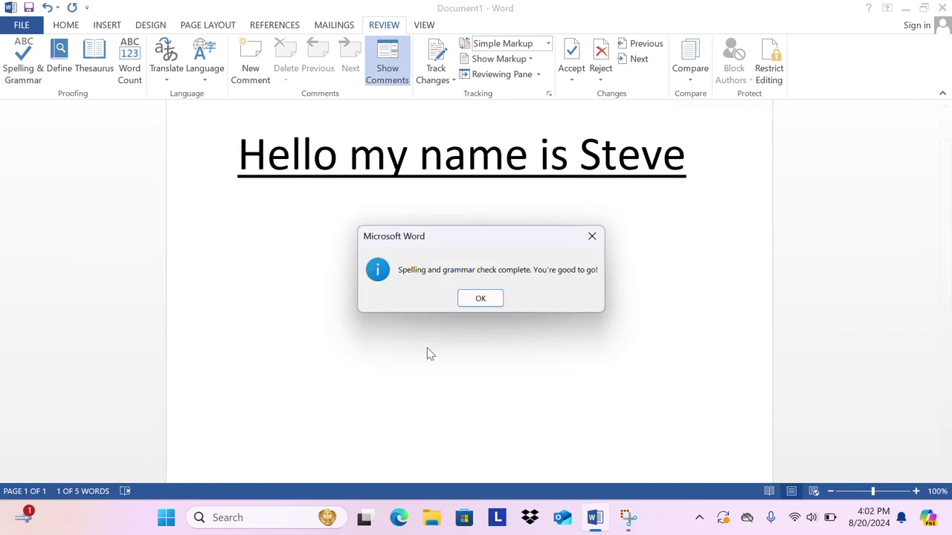
click(473, 296)
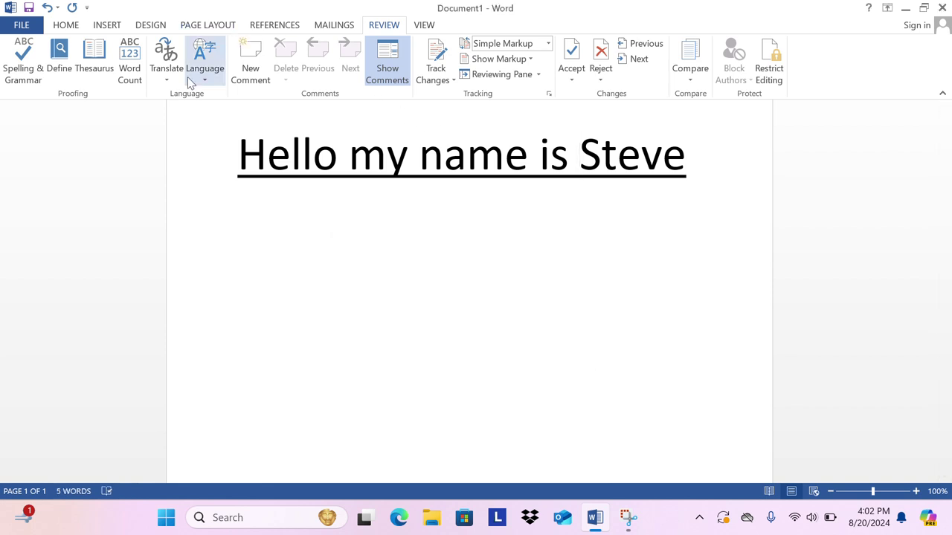
click(84, 74)
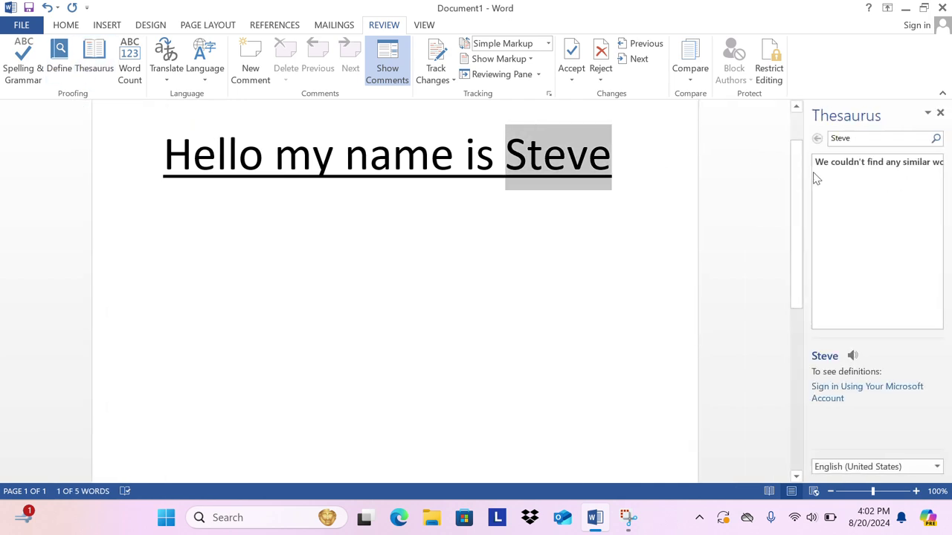
drag(802, 250, 773, 218)
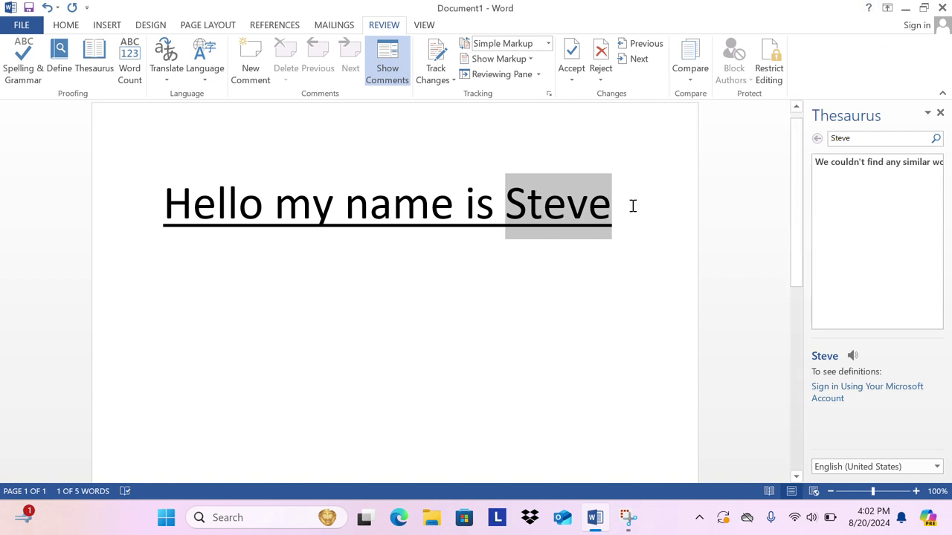
drag(152, 204, 651, 224)
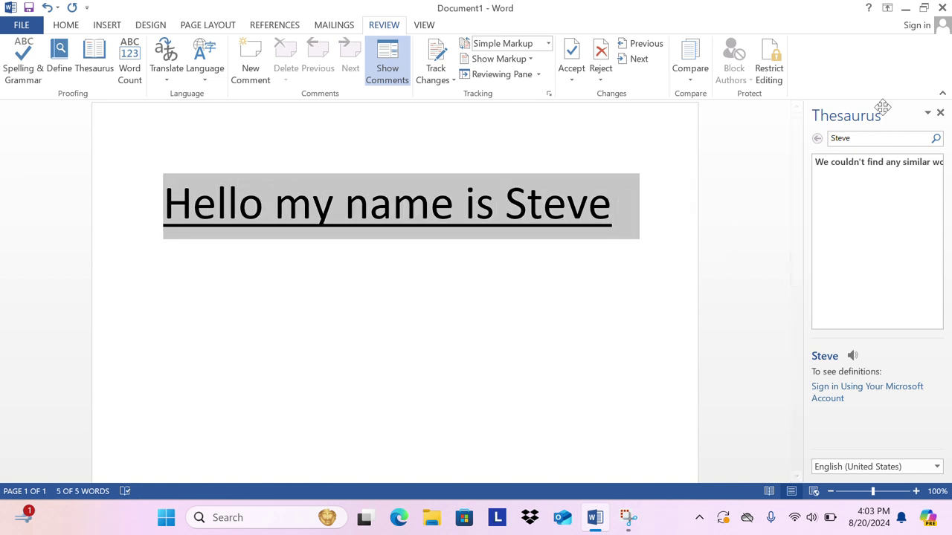
click(882, 139)
text(hello)
key(Return)
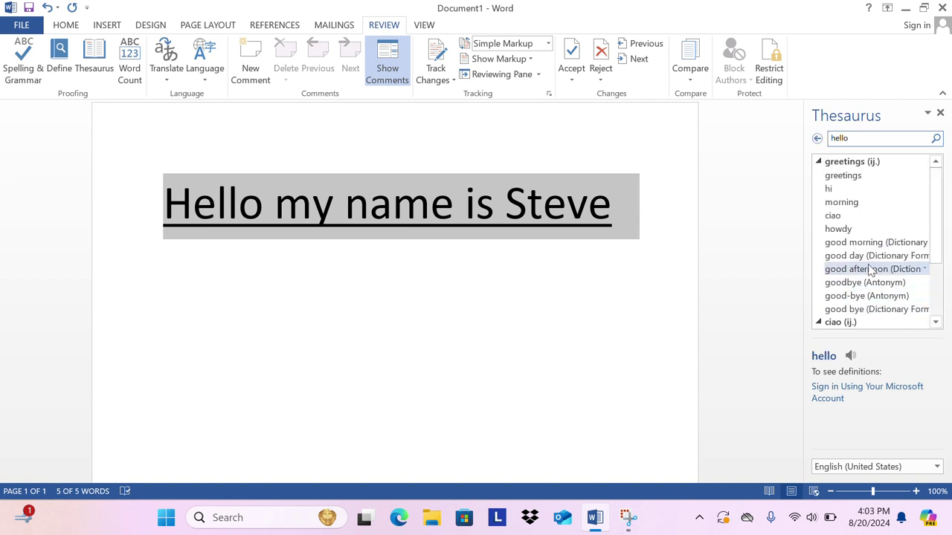
click(851, 308)
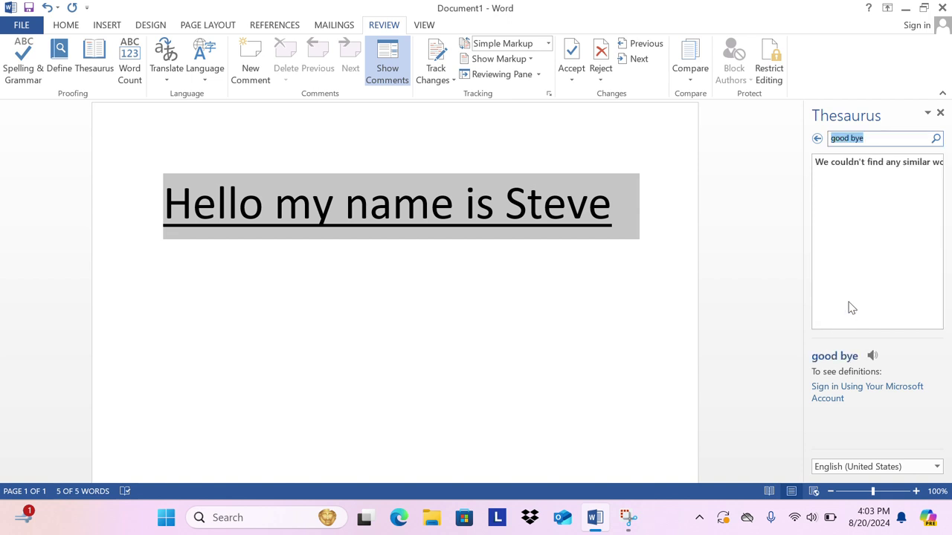
click(817, 139)
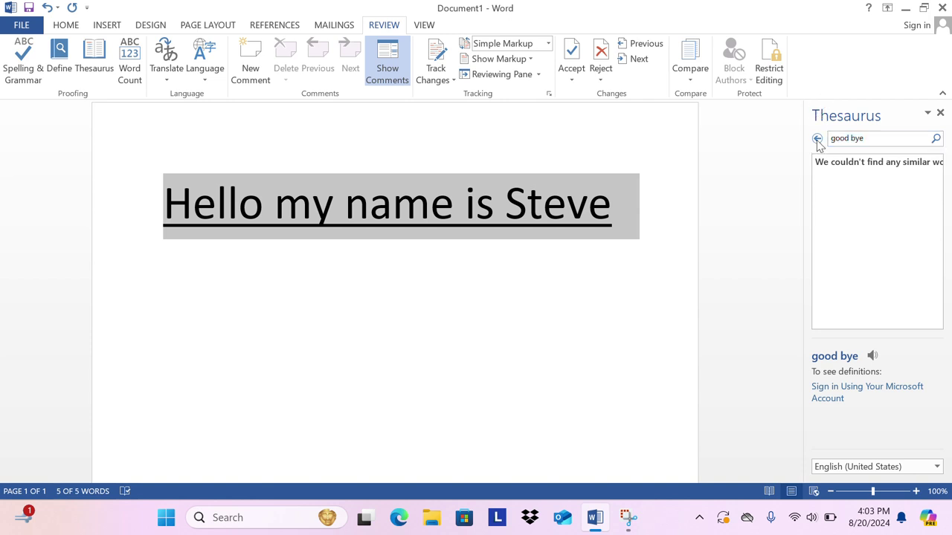
click(817, 140)
click(818, 140)
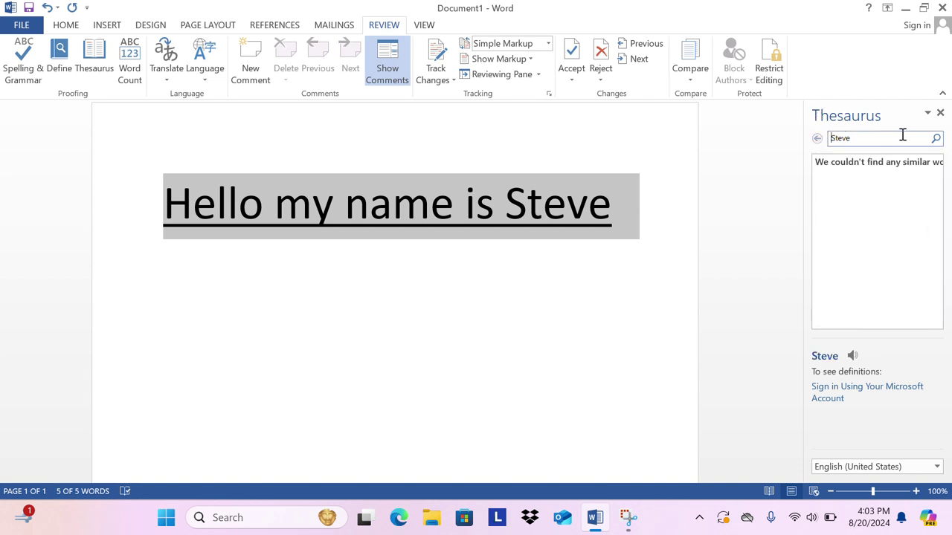
click(939, 114)
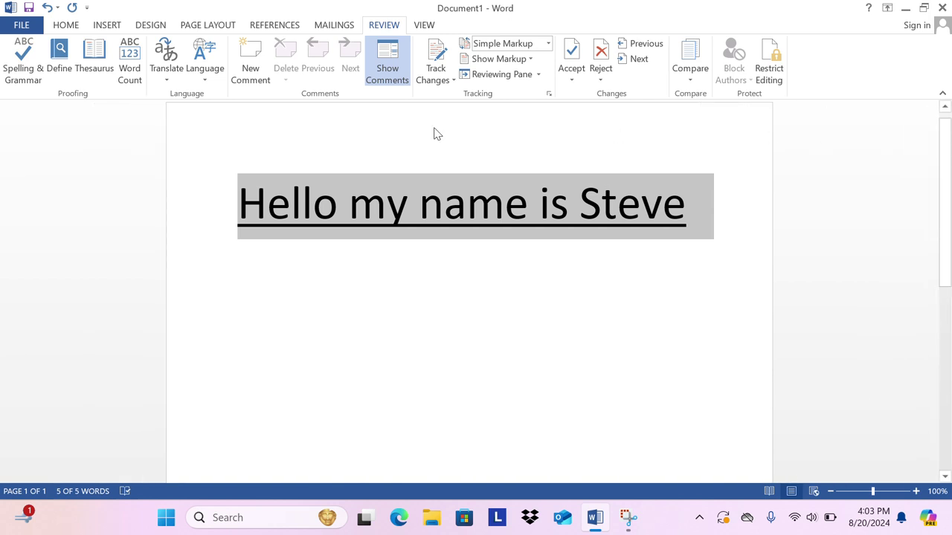
Step: Look up Hello with Define, close the pane, then show Translate options for the whole sentence
click(281, 176)
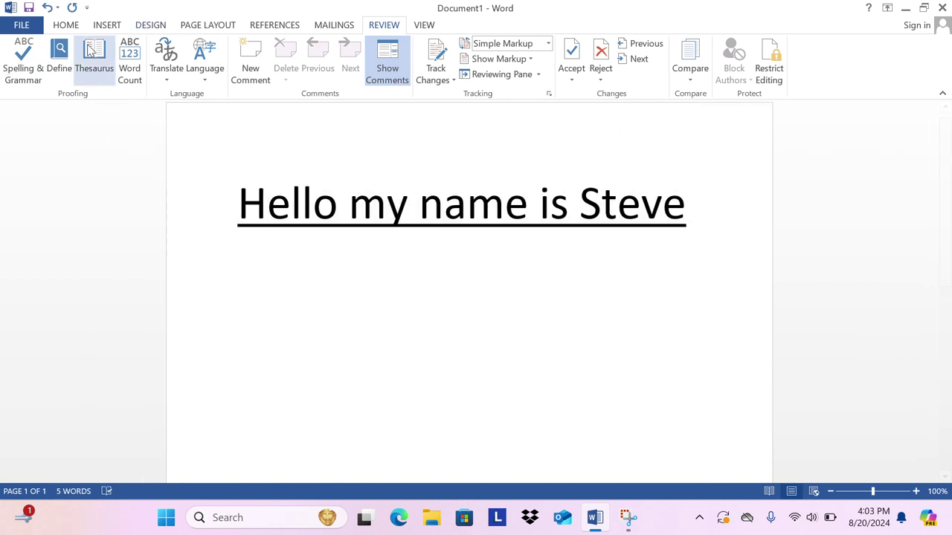
click(59, 50)
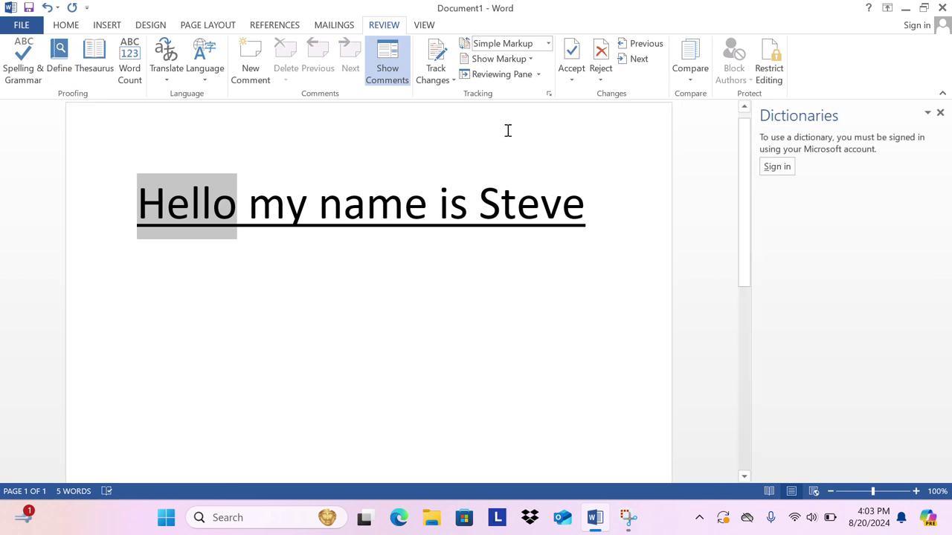
click(940, 112)
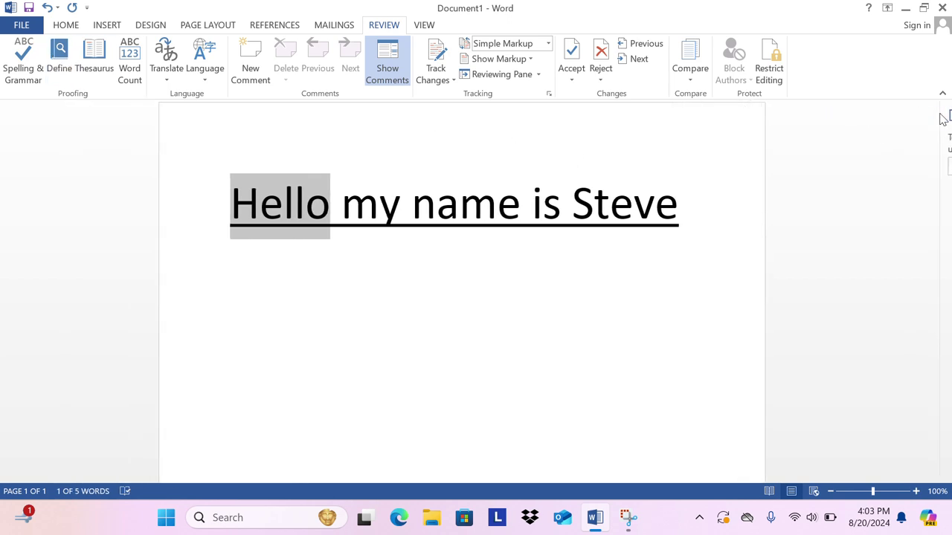
click(185, 159)
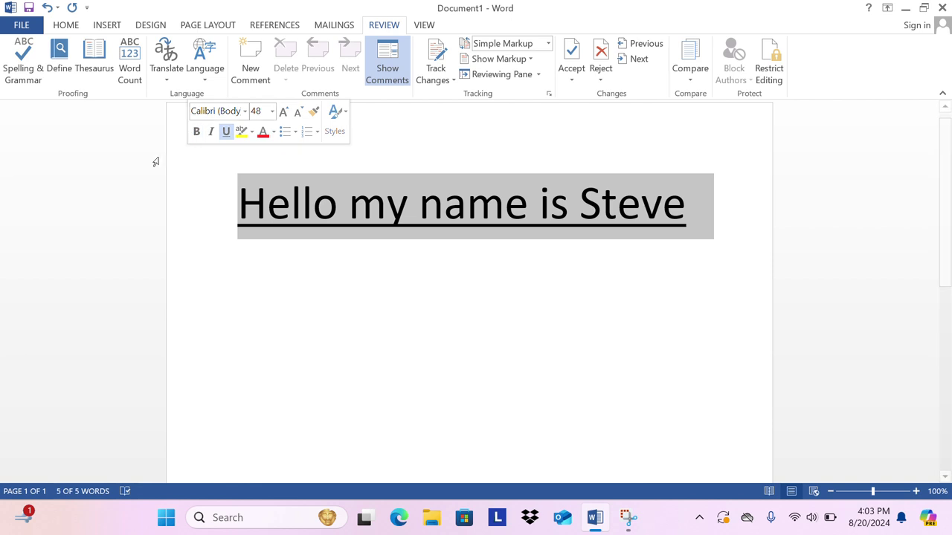
click(165, 56)
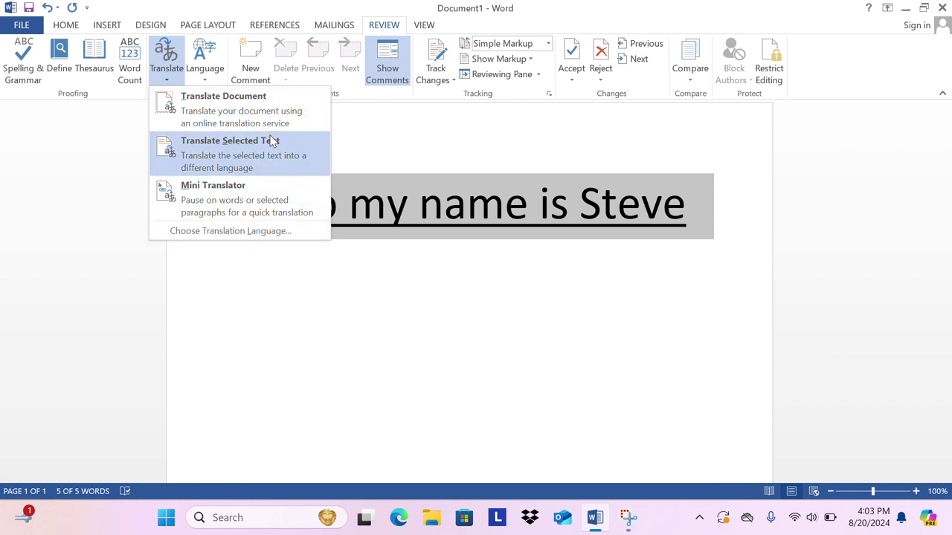
Step: Translate the selected sentence from English to French, review the Research pane, then close it
click(213, 156)
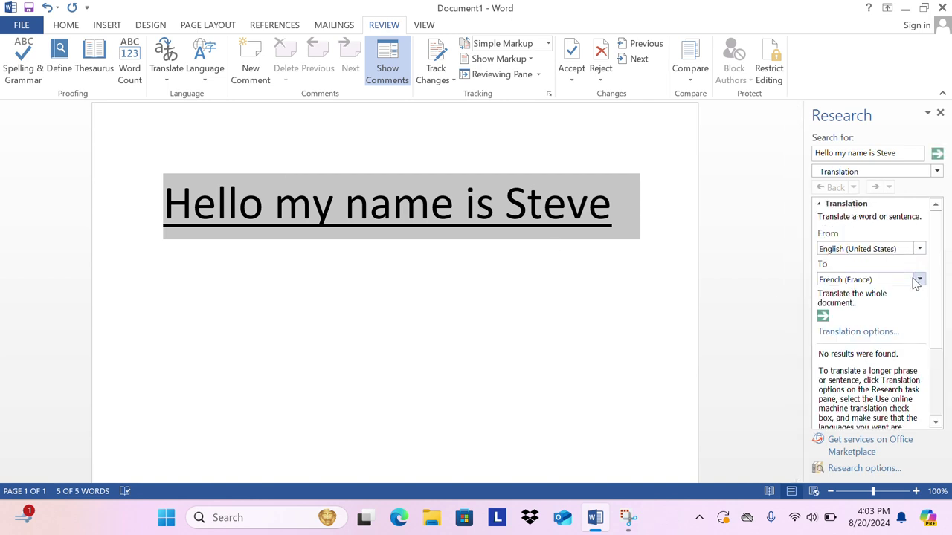
scroll(887, 306, down, 1)
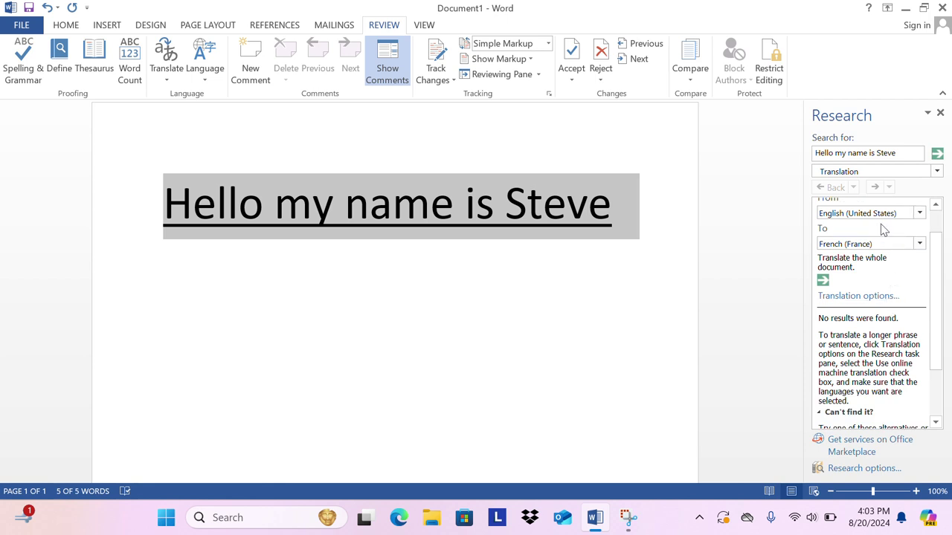
scroll(920, 305, down, 1)
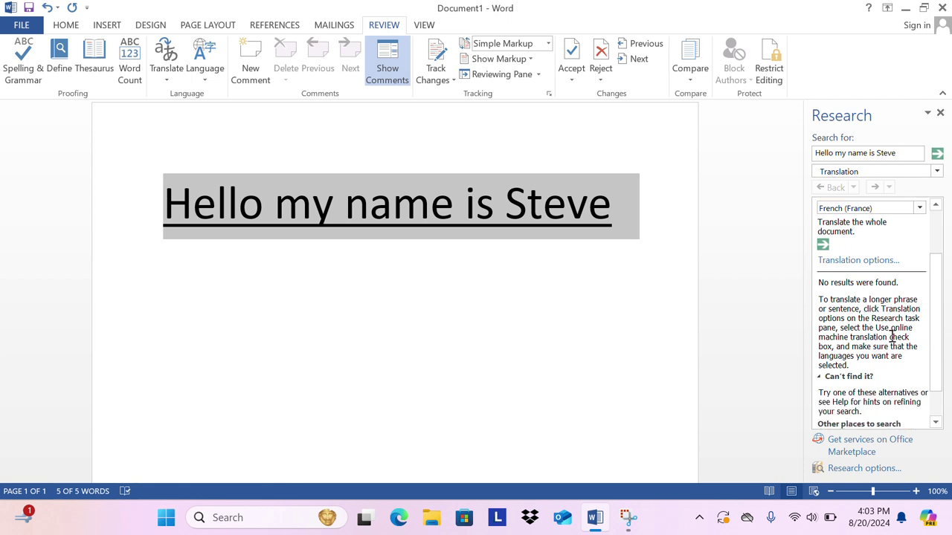
scroll(869, 365, down, 1)
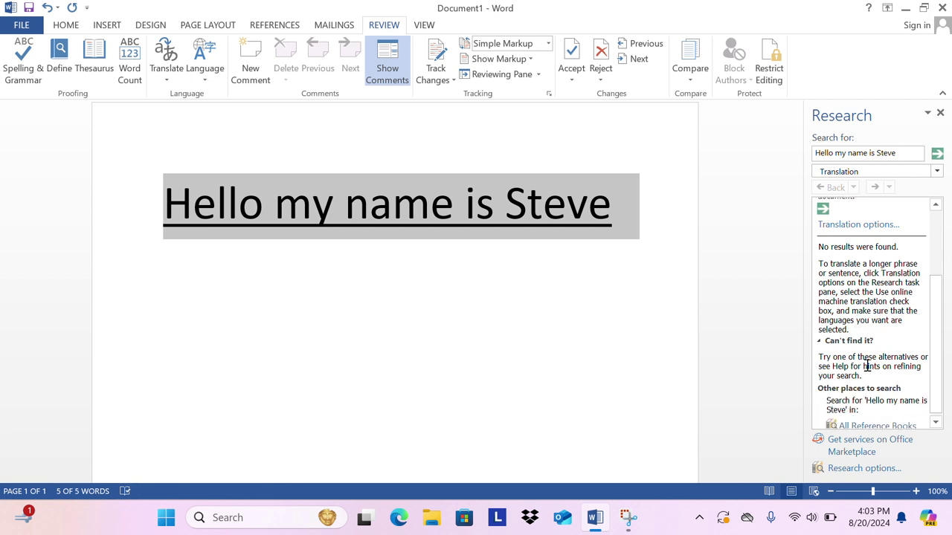
click(941, 113)
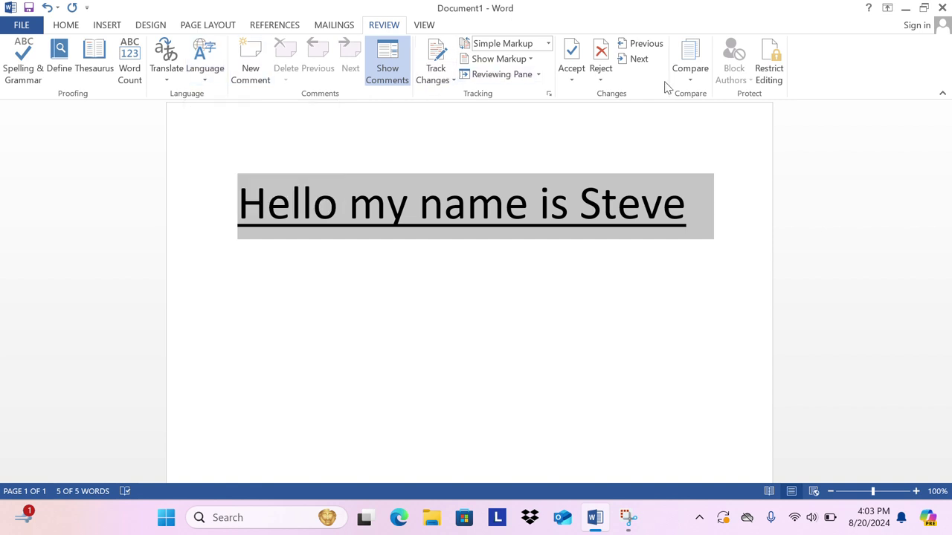
Step: Return to the Home tab's formatting tools and deselect the underlined sentence
click(451, 17)
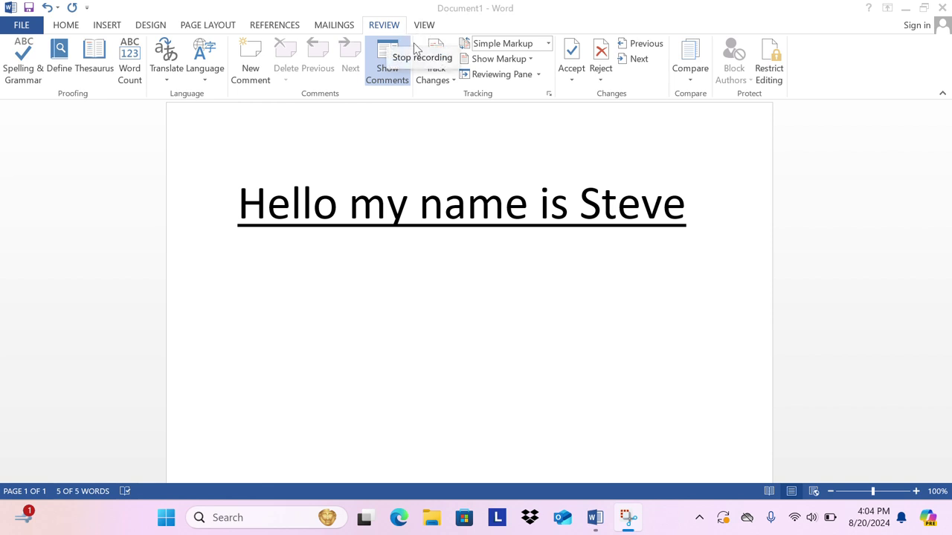
click(72, 28)
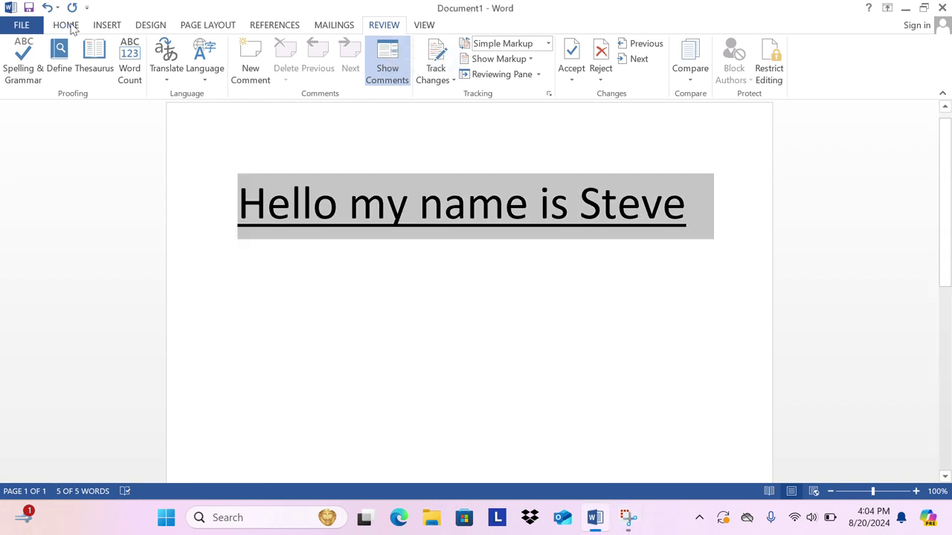
click(261, 161)
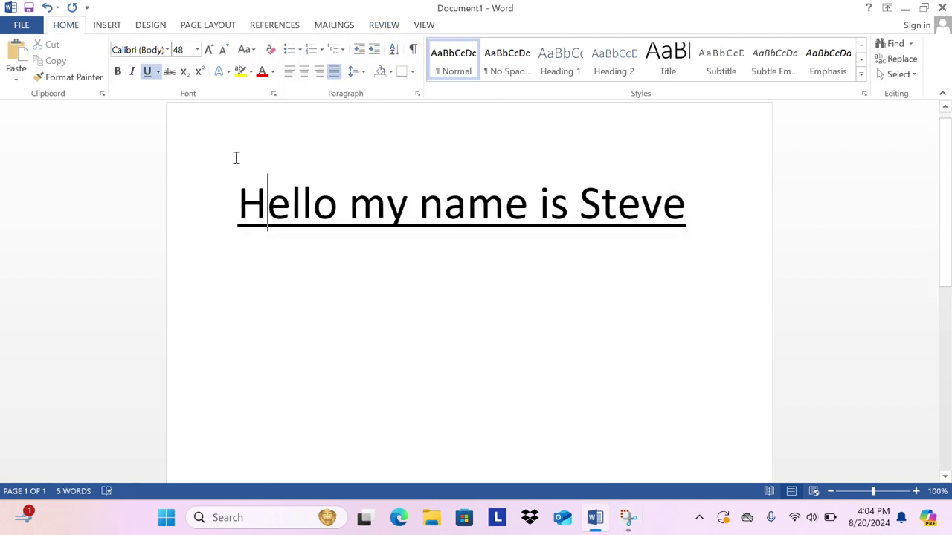